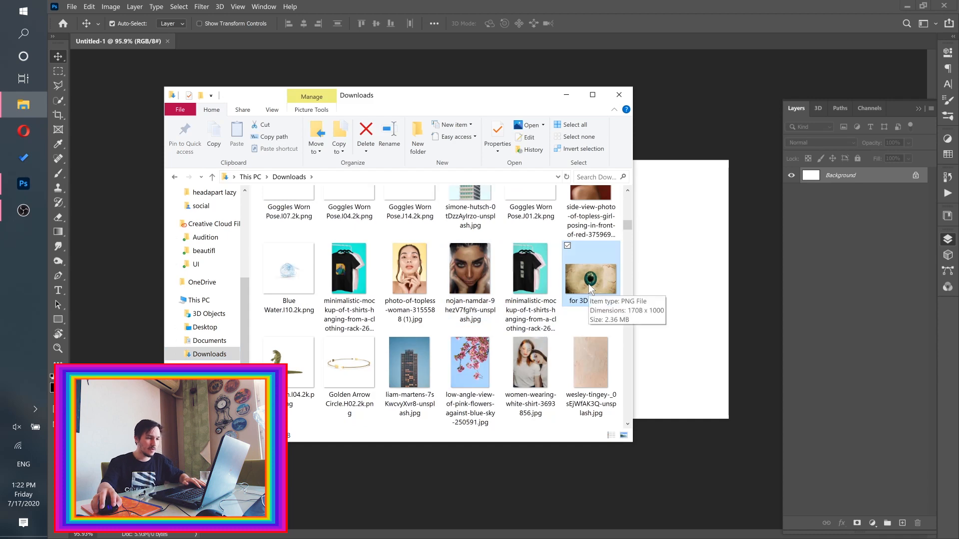
- Place for 3D eye.png into the document scaled to 26.99% so it spans the canvas width, and delete the Background layer
{"action": "double_click", "coordinate": [596, 279]}
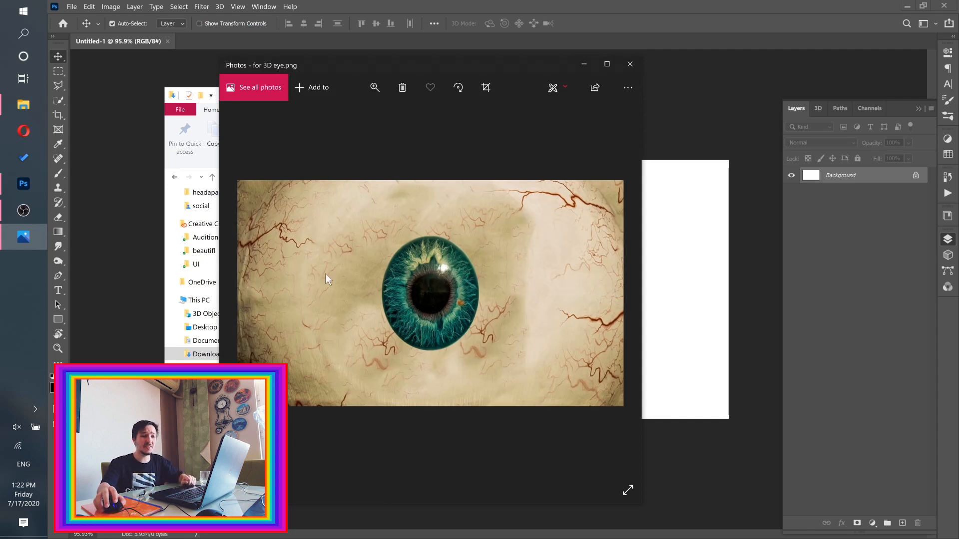
{"action": "left_click", "coordinate": [630, 64]}
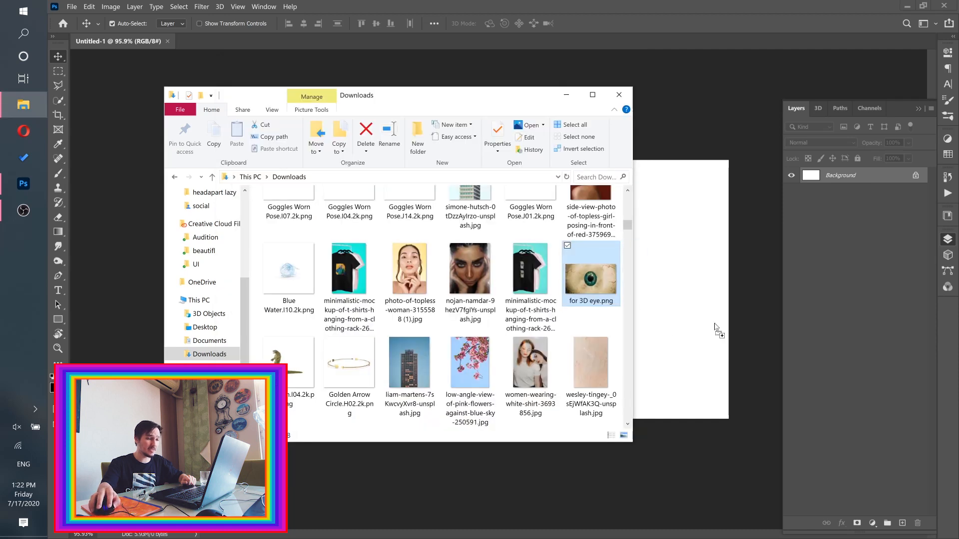
{"action": "left_click", "coordinate": [699, 319]}
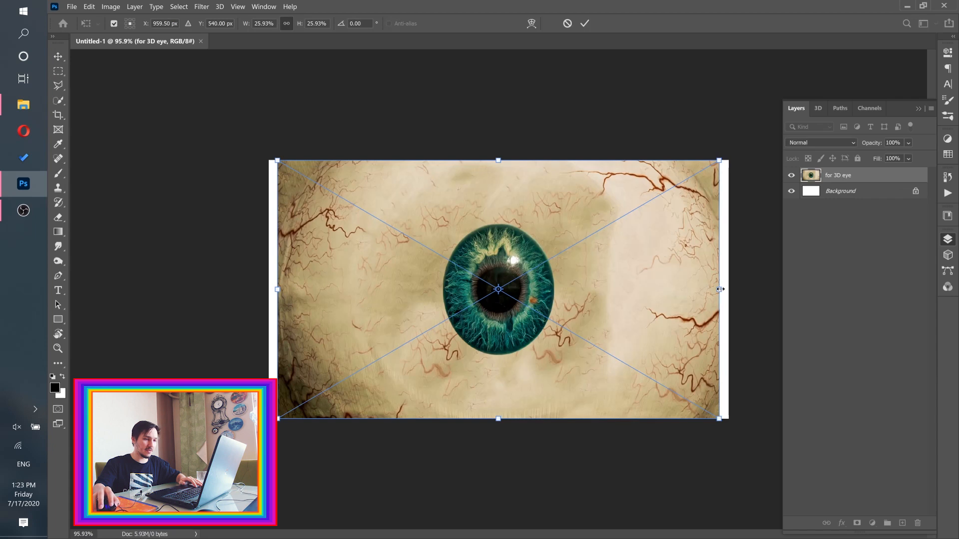
{"action": "left_click_drag", "start_coordinate": [720, 289], "coordinate": [729, 290]}
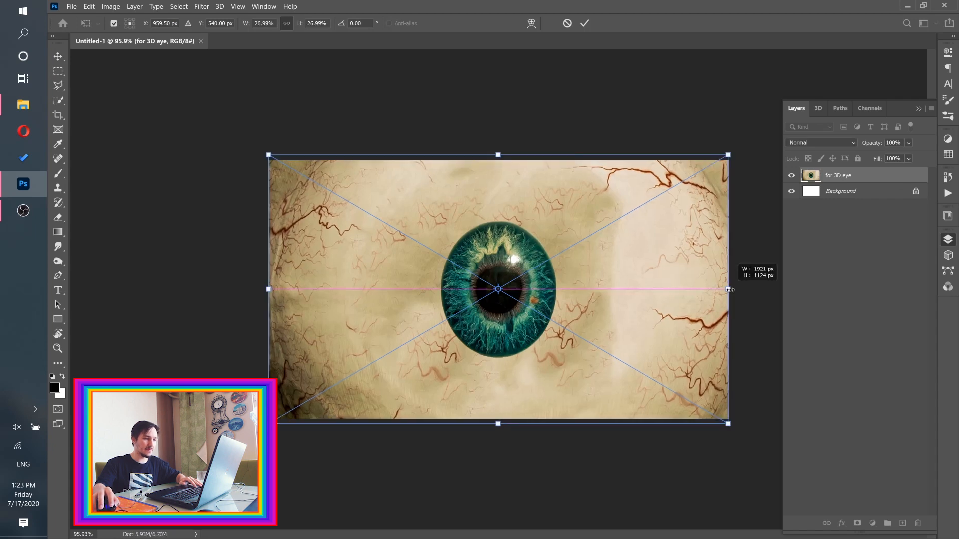
{"action": "left_click", "coordinate": [585, 26]}
{"action": "scroll", "coordinate": [513, 294], "scroll_direction": "up", "scroll_amount": 3}
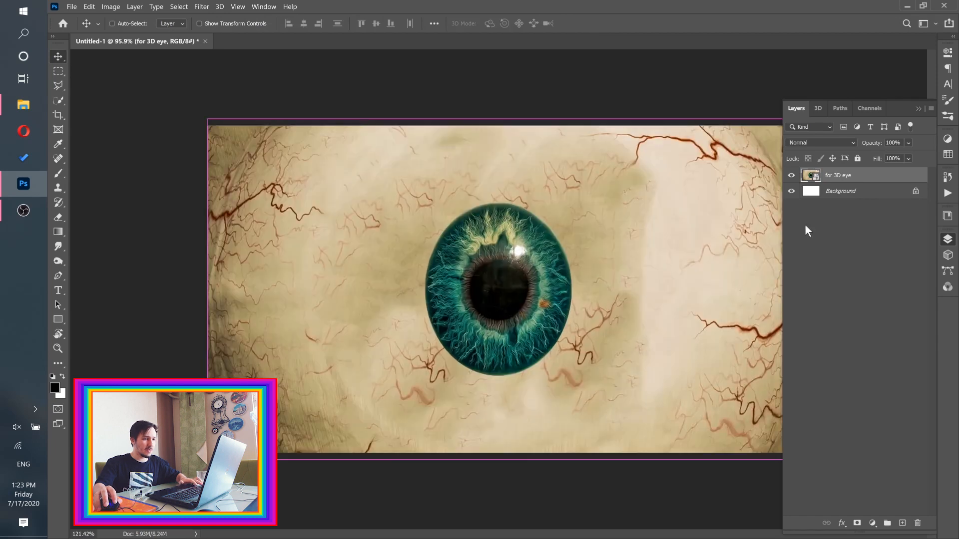
{"action": "left_click_drag", "start_coordinate": [854, 191], "coordinate": [916, 523]}
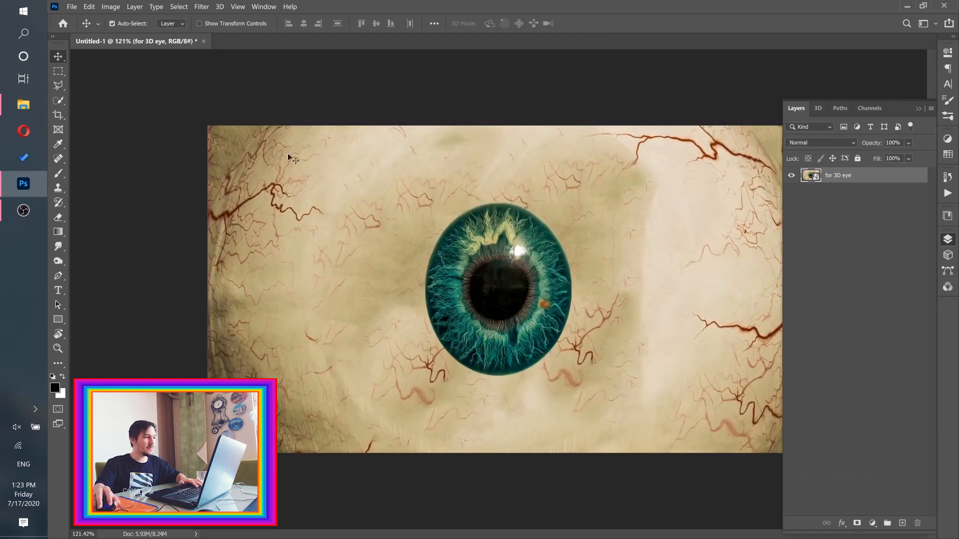
- Create a 3D mesh from the eye layer using the Sphere mesh preset, without switching to the 3D workspace
{"action": "left_click", "coordinate": [221, 7]}
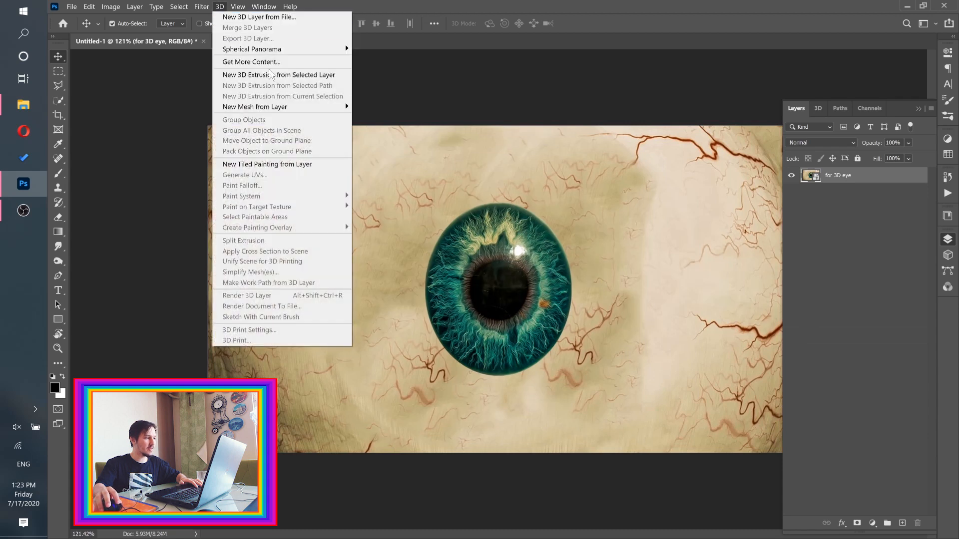
{"action": "mouse_move", "coordinate": [305, 112]}
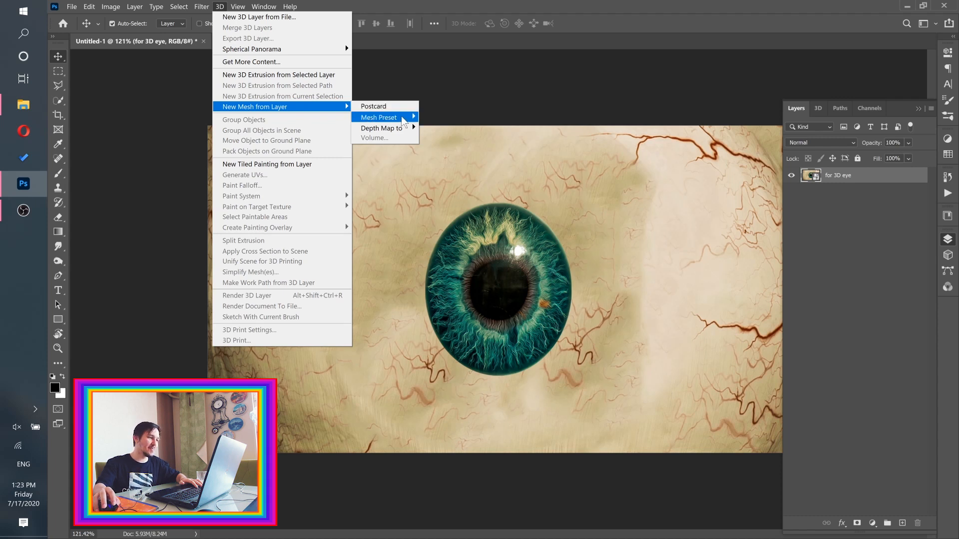
{"action": "mouse_move", "coordinate": [405, 120]}
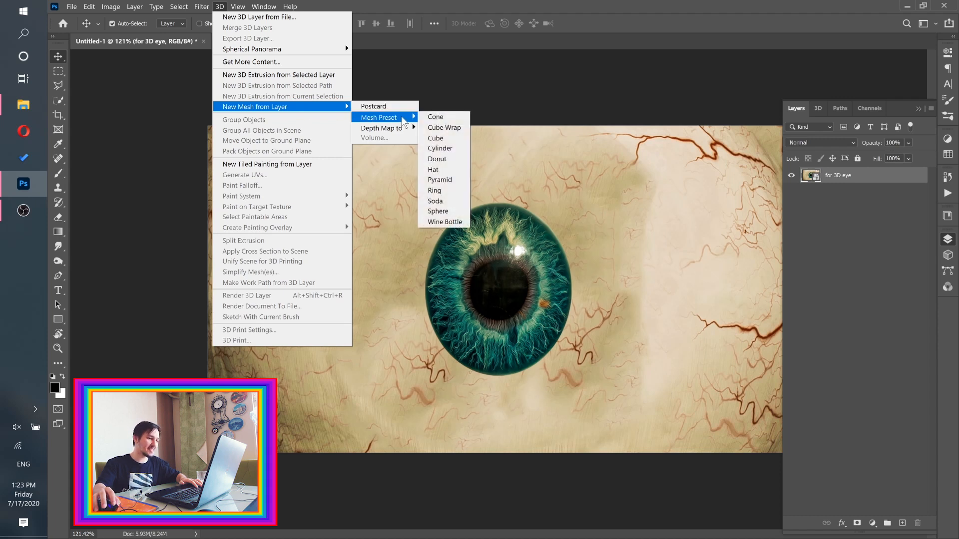
{"action": "left_click", "coordinate": [440, 212]}
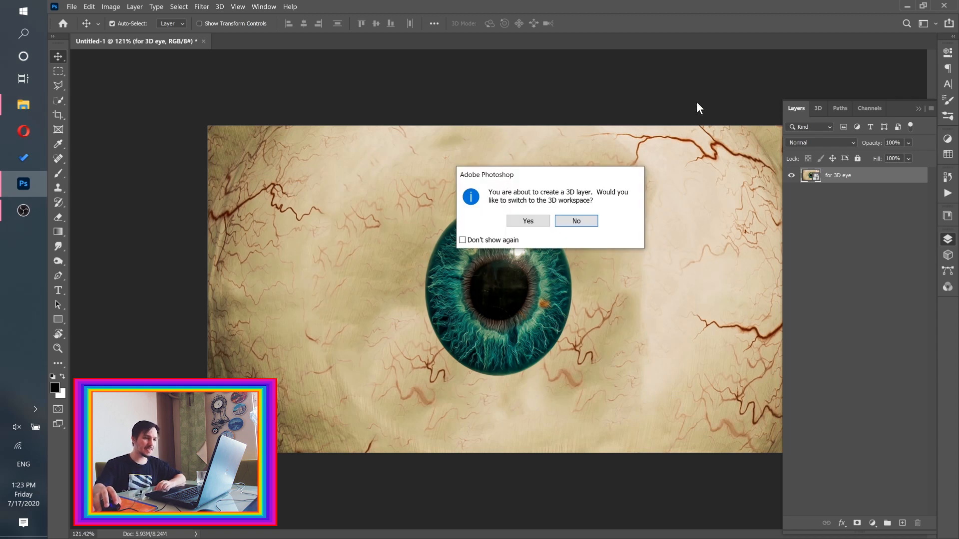
{"action": "left_click", "coordinate": [580, 225]}
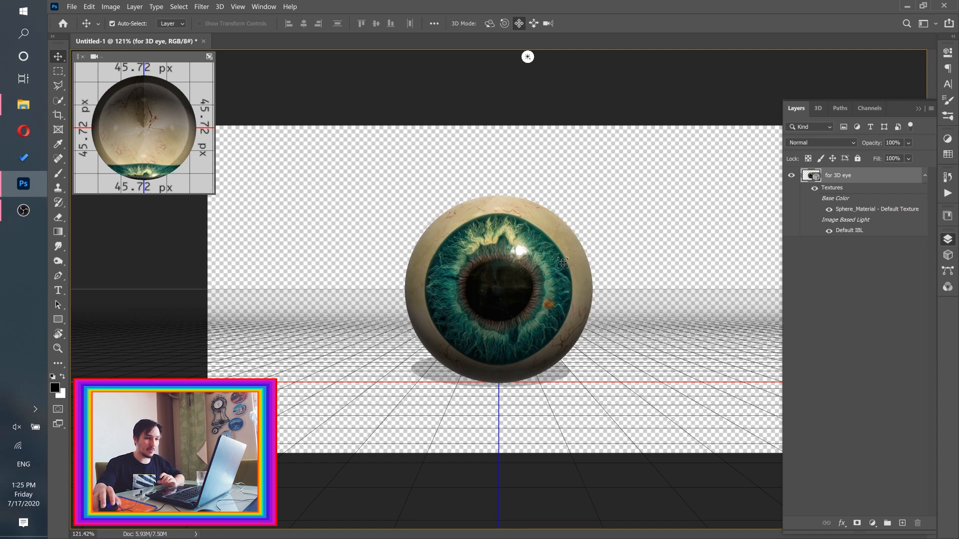
- Try a light grey (RGB 206, 206, 206) colour for the 3D environment's image-based light
{"action": "left_click", "coordinate": [818, 109]}
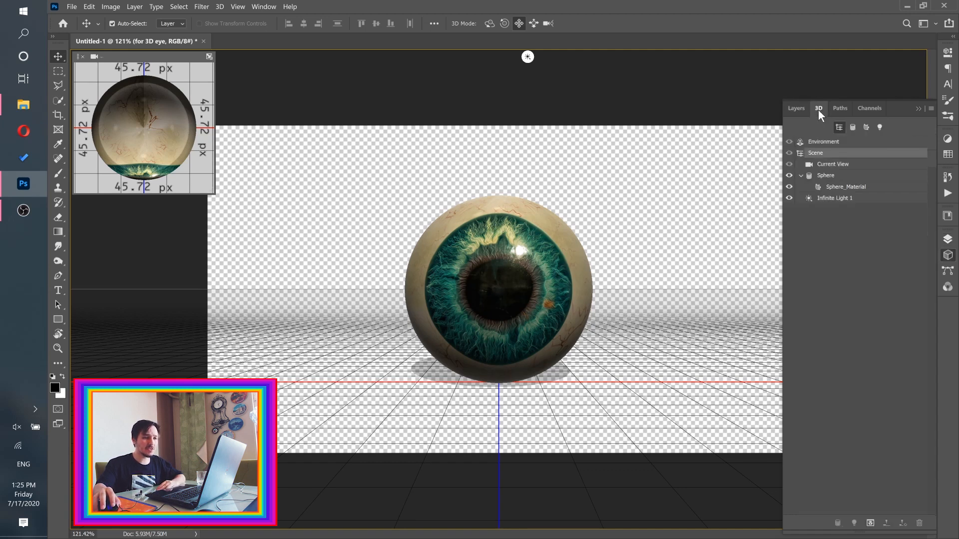
{"action": "left_click", "coordinate": [252, 6]}
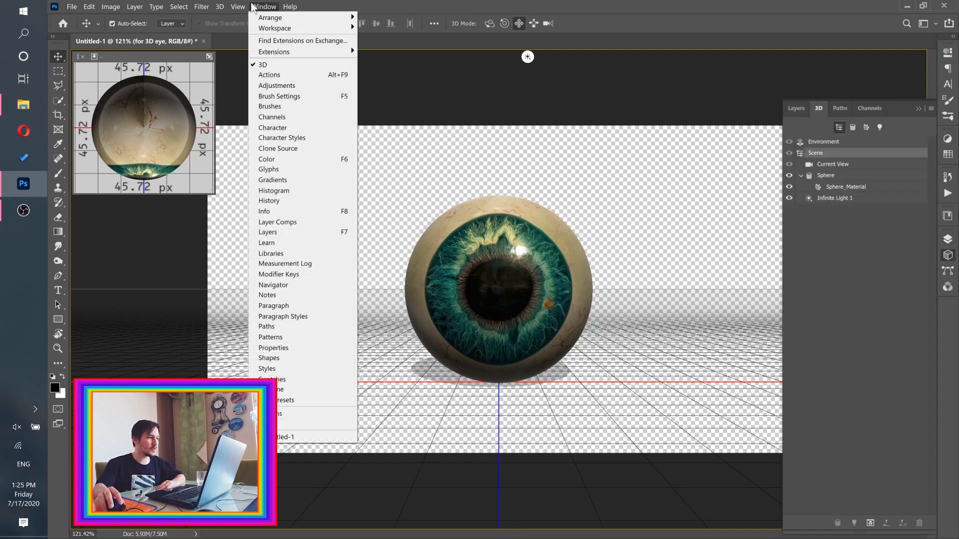
{"action": "left_click", "coordinate": [801, 129]}
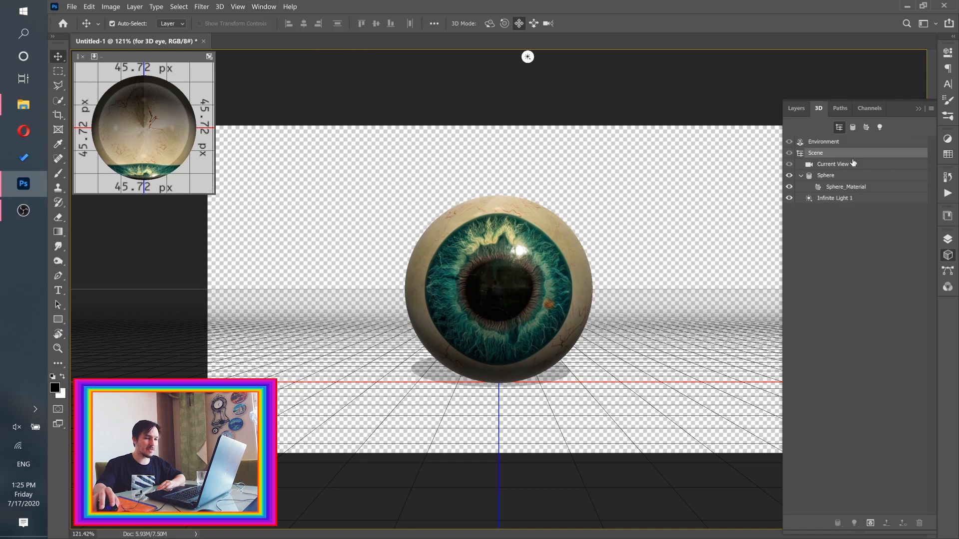
{"action": "left_click", "coordinate": [825, 144]}
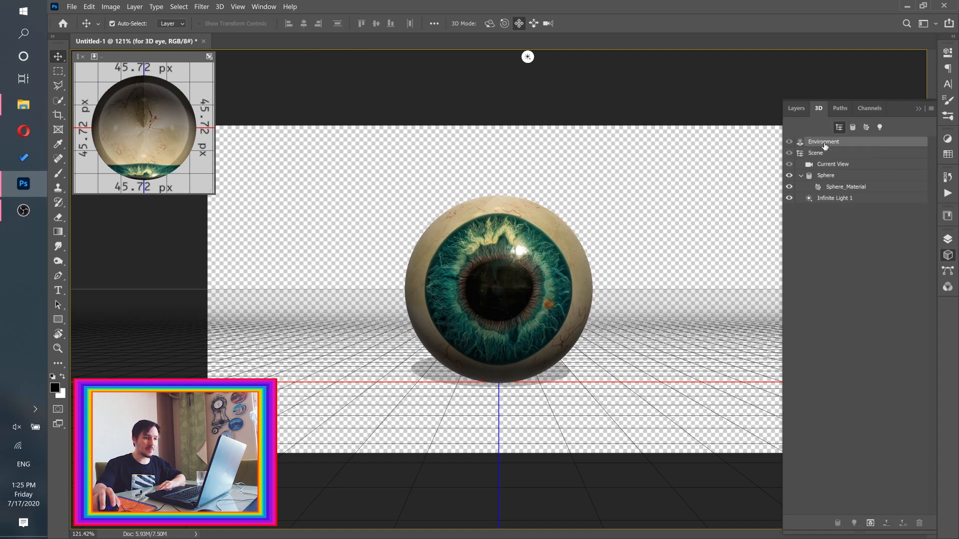
{"action": "left_click", "coordinate": [949, 55]}
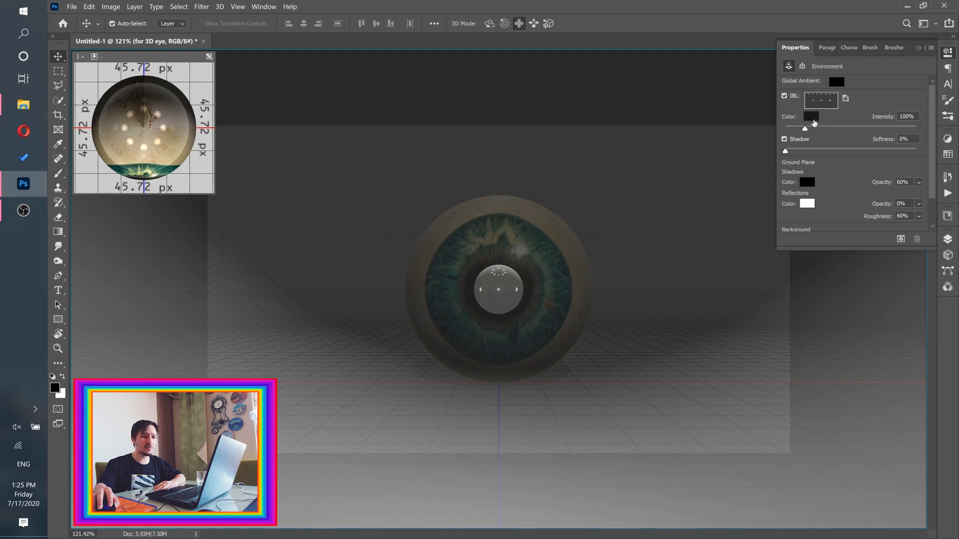
{"action": "left_click", "coordinate": [814, 122]}
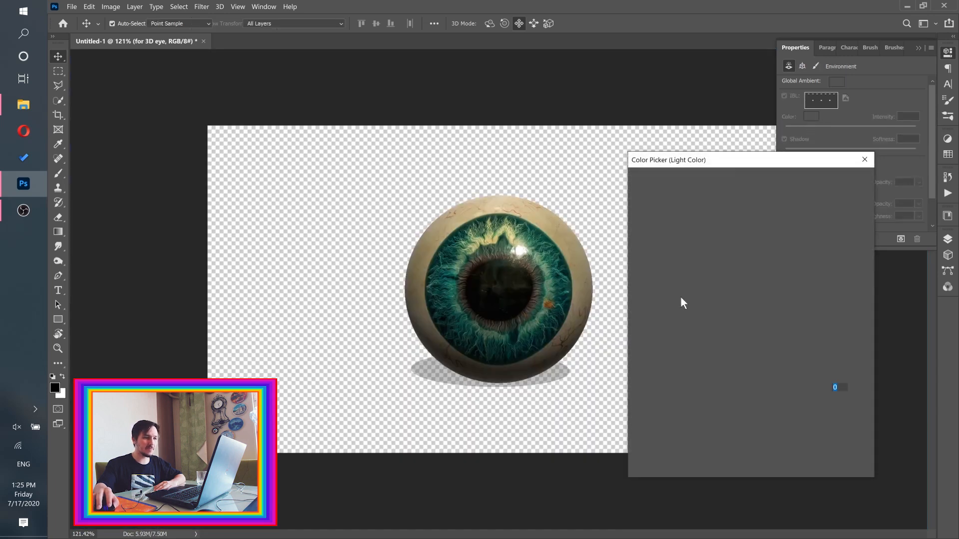
{"action": "left_click_drag", "start_coordinate": [638, 379], "coordinate": [631, 353]}
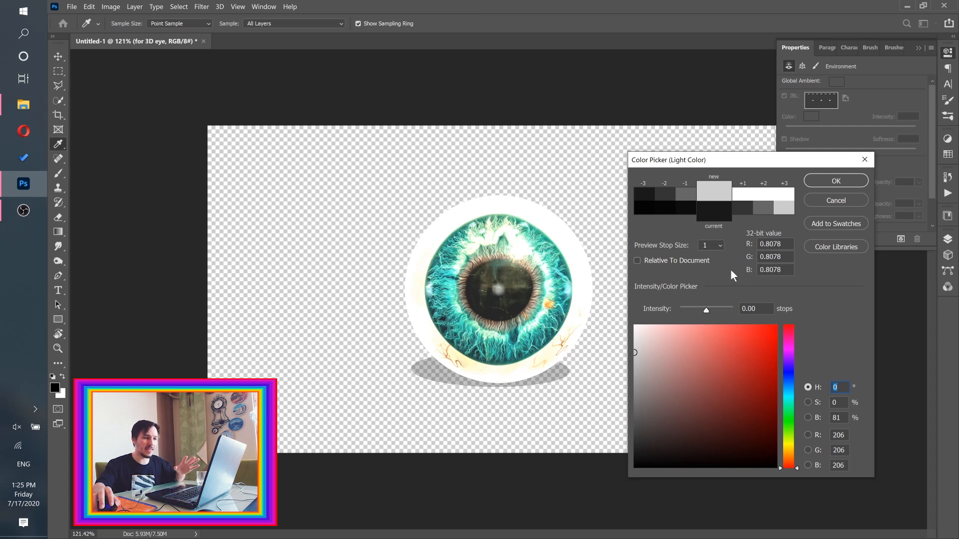
{"action": "left_click", "coordinate": [821, 204]}
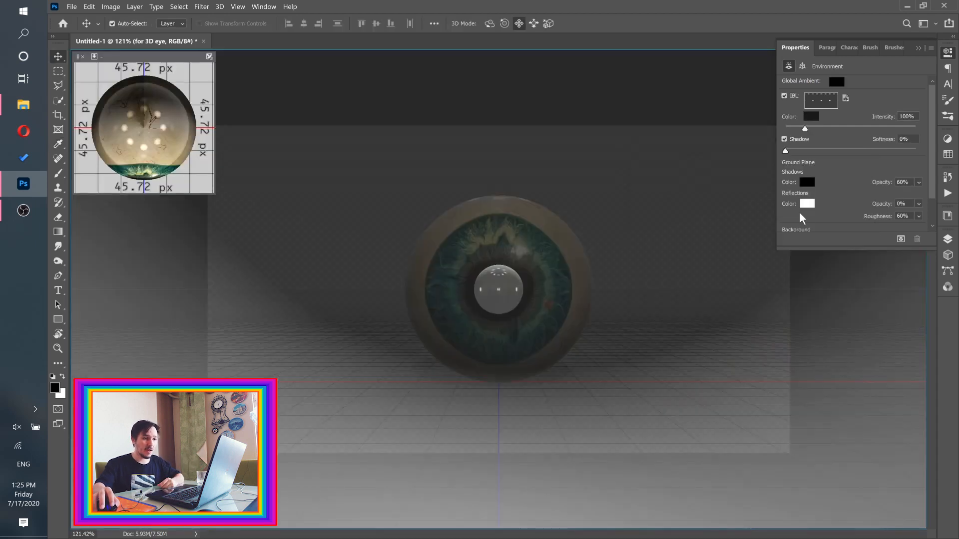
- Redirect the infinite light so it shines straight onto the front of the eyeball
{"action": "left_click", "coordinate": [948, 256]}
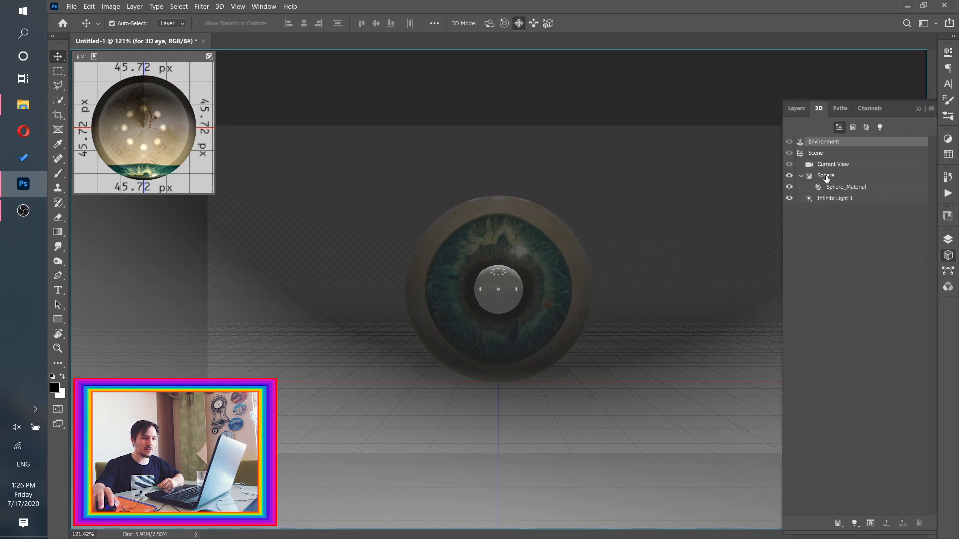
{"action": "left_click", "coordinate": [825, 176]}
{"action": "left_click", "coordinate": [796, 109]}
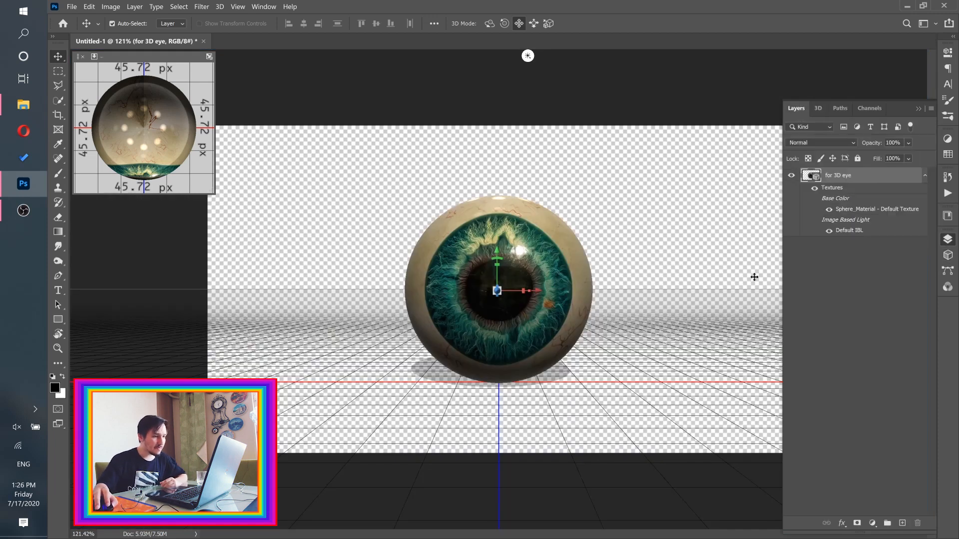
{"action": "left_click", "coordinate": [527, 56]}
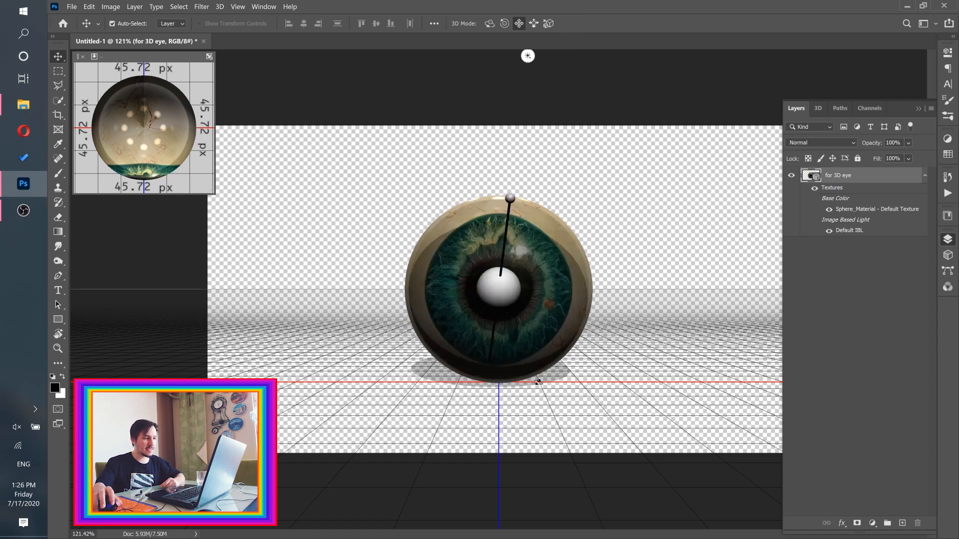
{"action": "mouse_move", "coordinate": [531, 275]}
{"action": "left_mouse_down"}
{"action": "mouse_move", "coordinate": [505, 323]}
{"action": "mouse_move", "coordinate": [449, 354]}
{"action": "mouse_move", "coordinate": [360, 347]}
{"action": "mouse_move", "coordinate": [457, 259]}
{"action": "mouse_move", "coordinate": [489, 344]}
{"action": "mouse_move", "coordinate": [691, 317]}
{"action": "mouse_move", "coordinate": [619, 302]}
{"action": "mouse_move", "coordinate": [128, 113]}
{"action": "left_mouse_up"}
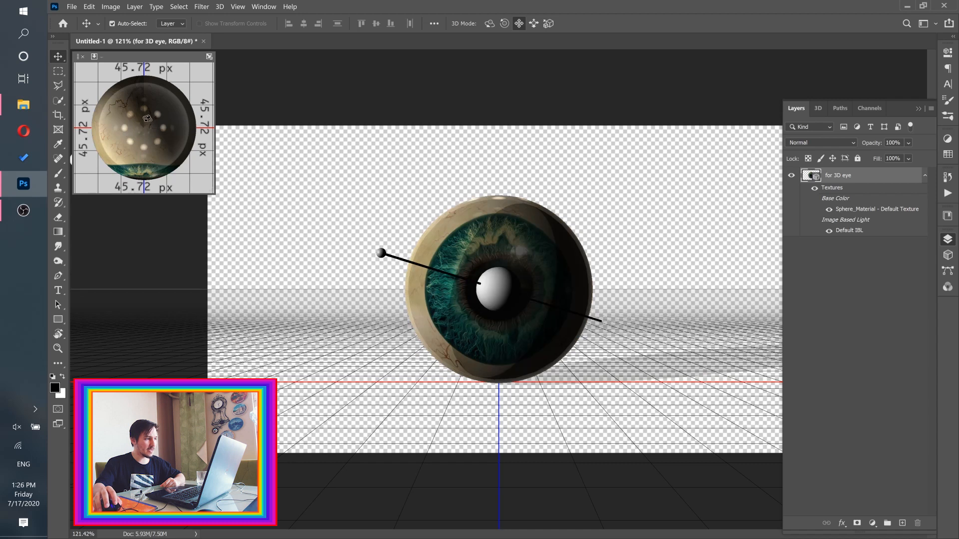
{"action": "mouse_move", "coordinate": [555, 338]}
{"action": "left_mouse_down"}
{"action": "mouse_move", "coordinate": [614, 300]}
{"action": "mouse_move", "coordinate": [569, 309]}
{"action": "mouse_move", "coordinate": [597, 324]}
{"action": "mouse_move", "coordinate": [574, 326]}
{"action": "mouse_move", "coordinate": [592, 331]}
{"action": "left_mouse_up"}
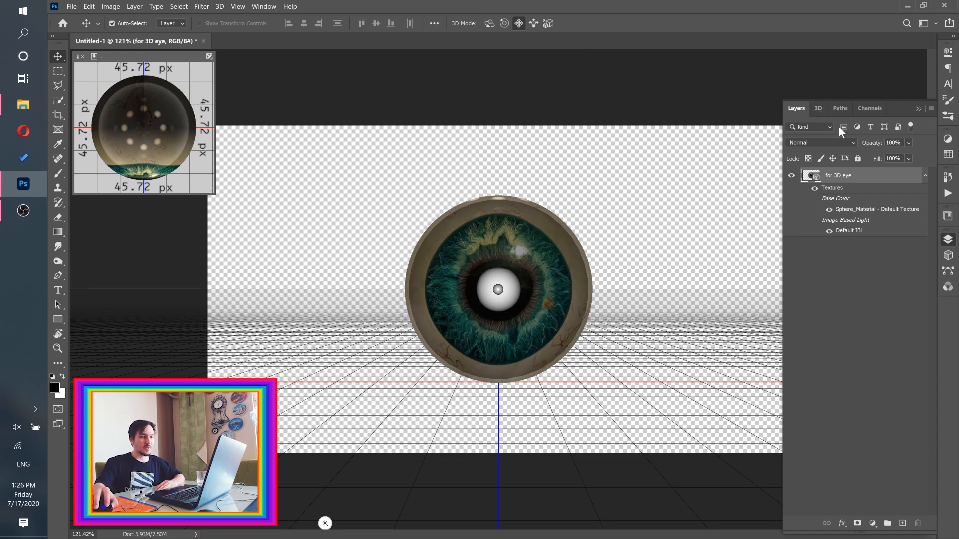
- Rotate the sphere so the iris faces forward with its texture rolled counterclockwise about 45 degrees
{"action": "left_click", "coordinate": [818, 109]}
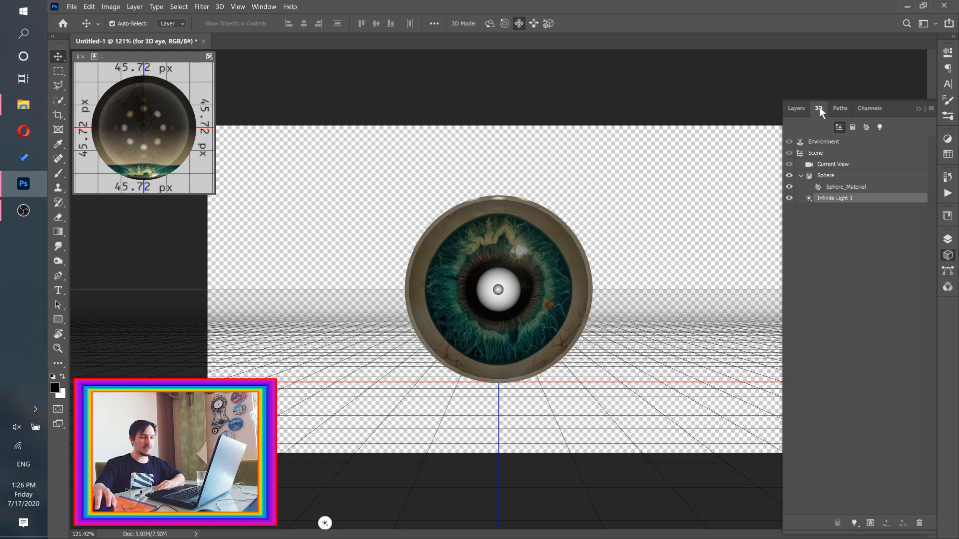
{"action": "left_click", "coordinate": [812, 178]}
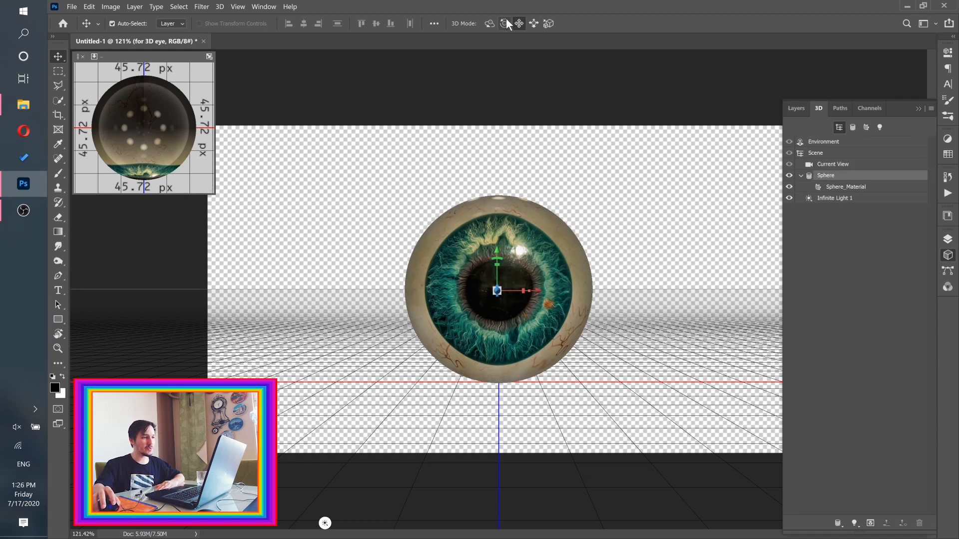
{"action": "left_click", "coordinate": [490, 22]}
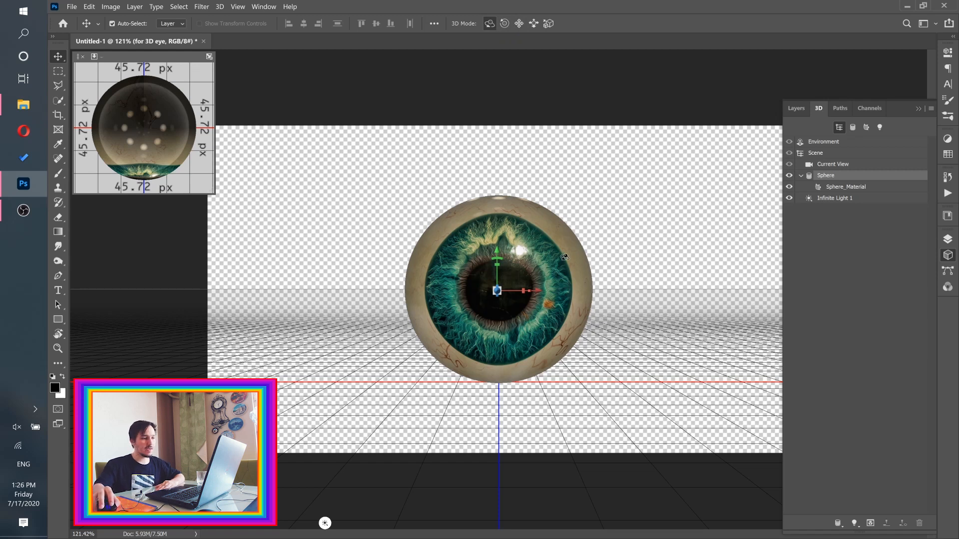
{"action": "left_click_drag", "start_coordinate": [559, 247], "coordinate": [610, 210]}
{"action": "left_click_drag", "start_coordinate": [521, 287], "coordinate": [468, 256]}
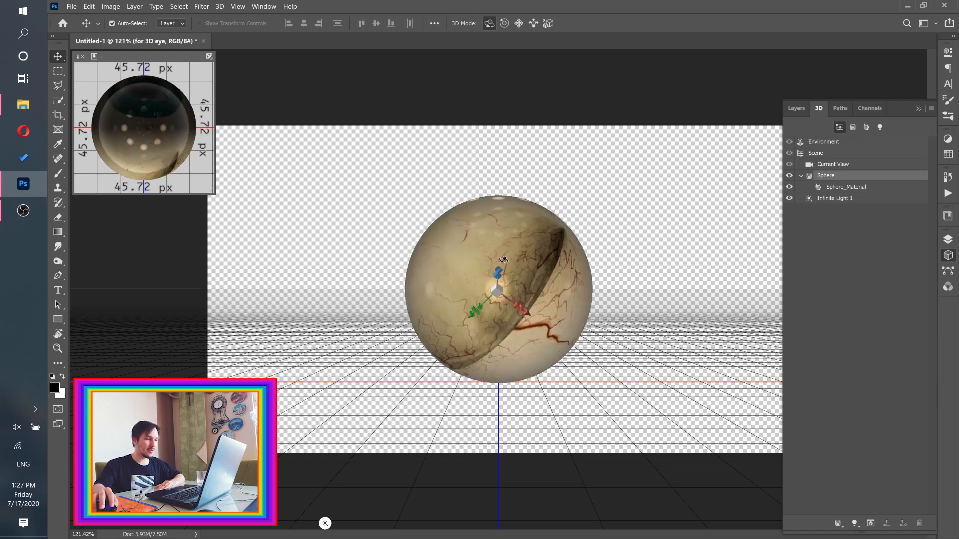
{"action": "left_click_drag", "start_coordinate": [612, 318], "coordinate": [464, 373]}
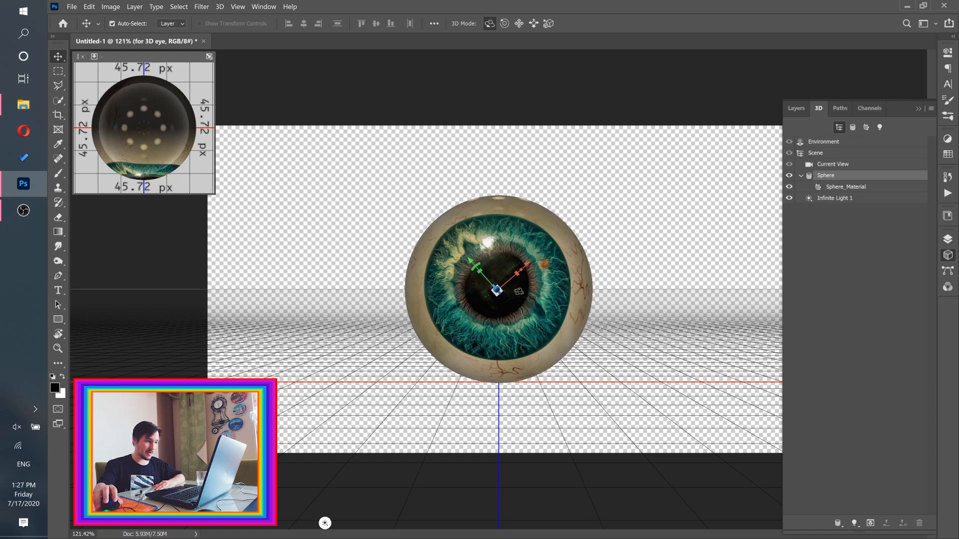
- Deselect the eye layer and set up the Ellipse tool in Shape mode with no fill
{"action": "left_click", "coordinate": [798, 109]}
{"action": "left_click", "coordinate": [835, 275]}
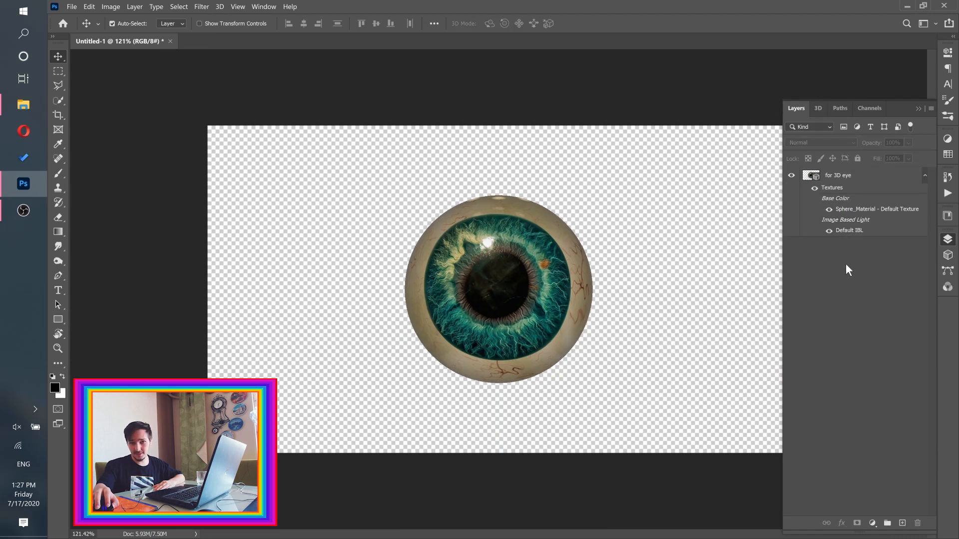
{"action": "right_click", "coordinate": [58, 324]}
{"action": "left_click", "coordinate": [109, 340]}
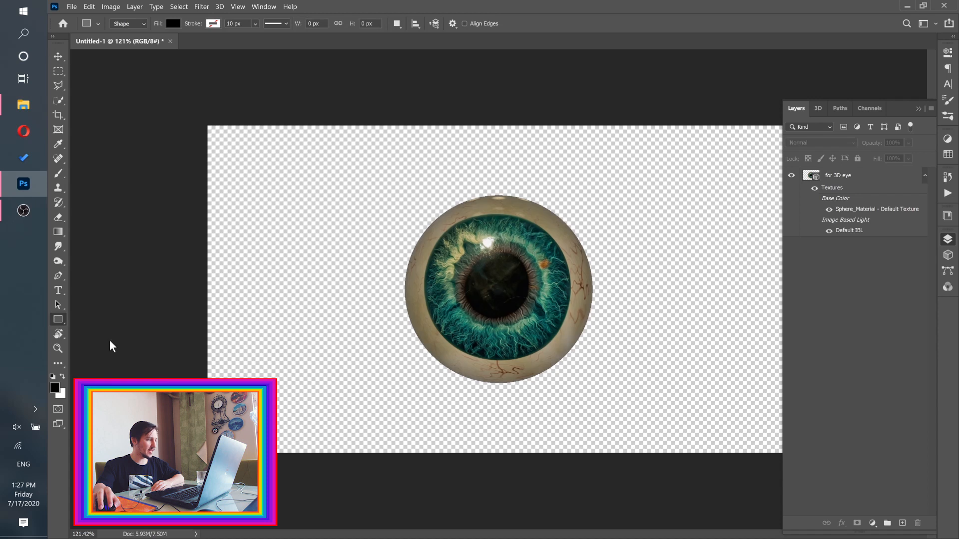
{"action": "left_click", "coordinate": [178, 26]}
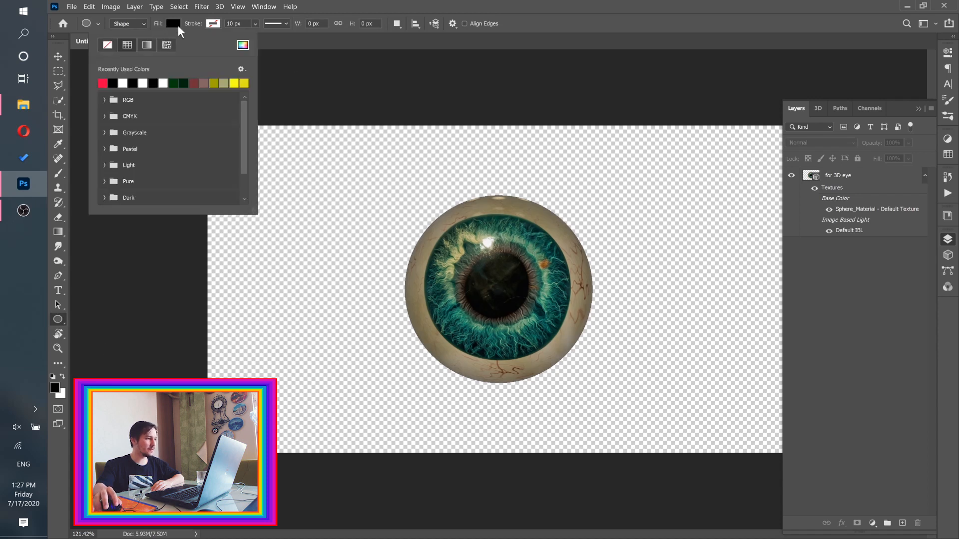
{"action": "left_click", "coordinate": [107, 45]}
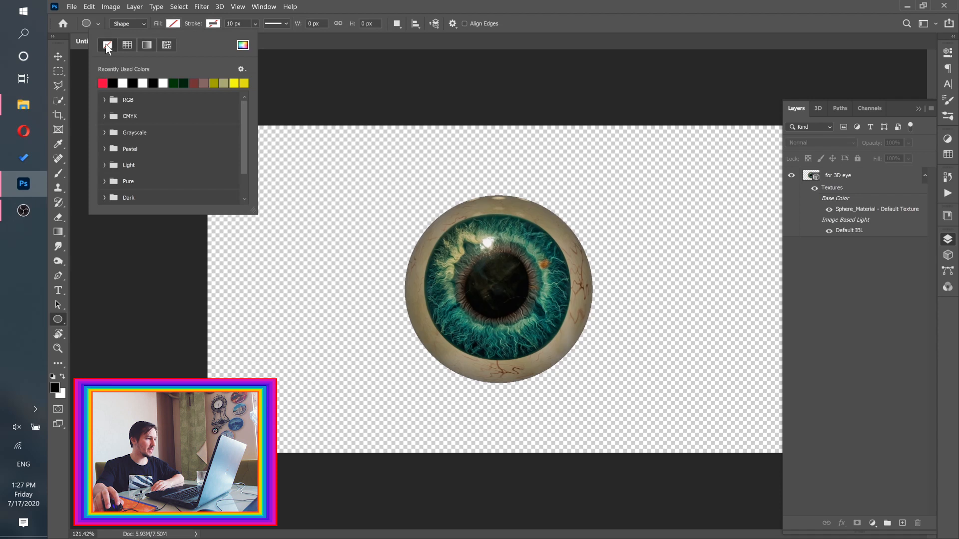
- Set the ellipse stroke to the recently used red and draw a circle about 748 px across around the eyeball
{"action": "left_click", "coordinate": [214, 24]}
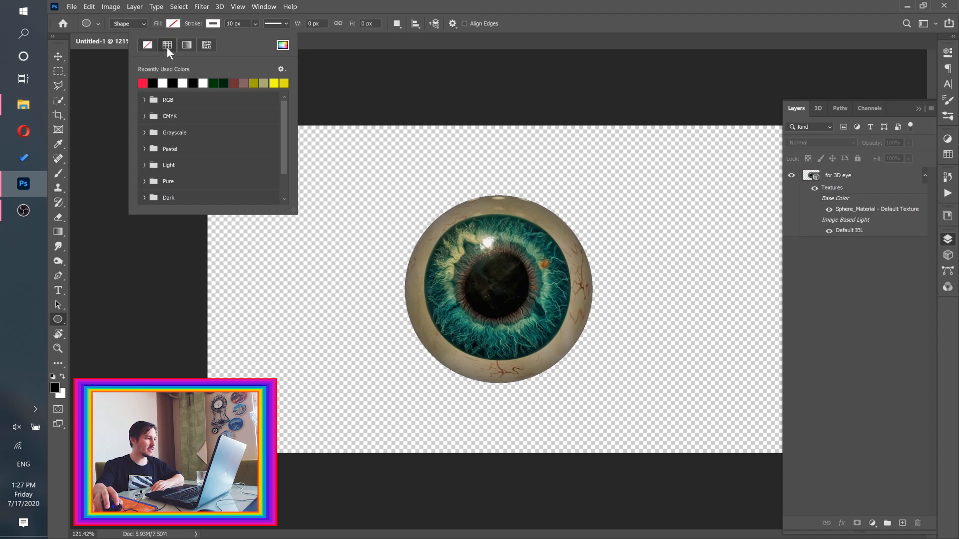
{"action": "left_click", "coordinate": [154, 83]}
{"action": "left_click", "coordinate": [154, 83]}
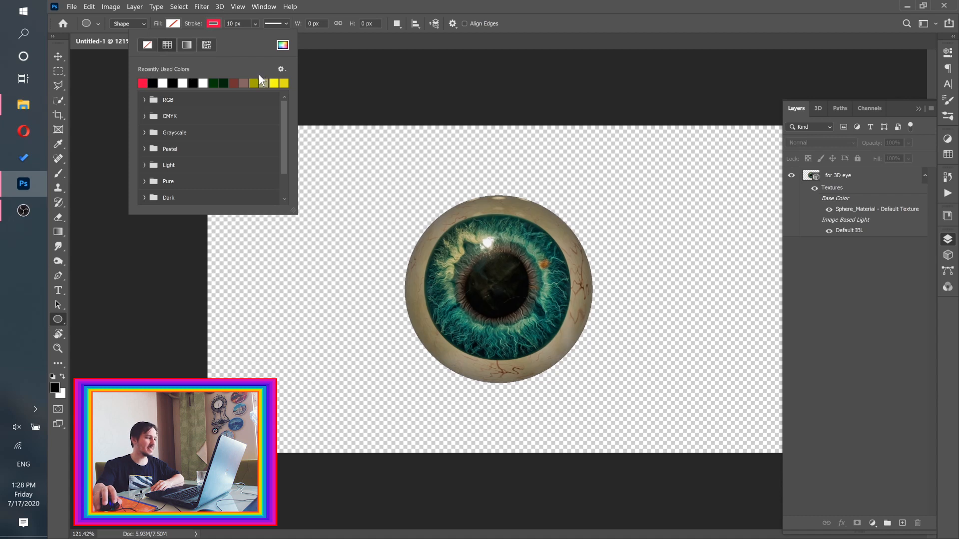
{"action": "left_click", "coordinate": [434, 6]}
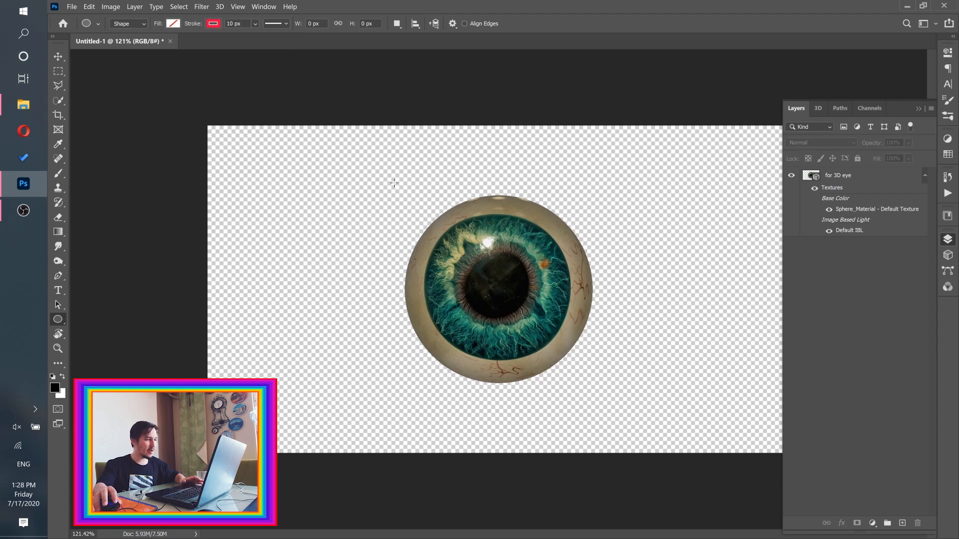
{"action": "left_click_drag", "start_coordinate": [400, 178], "coordinate": [627, 414]}
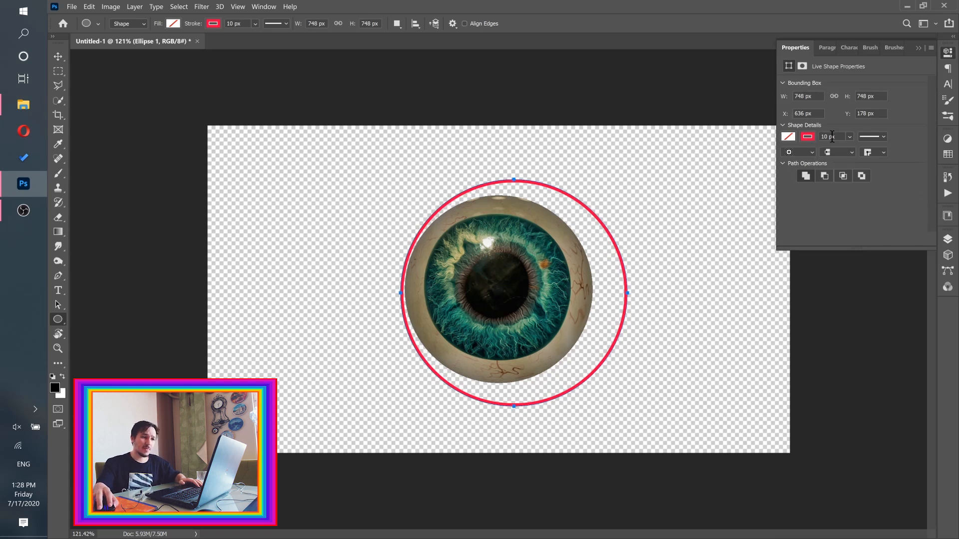
- Try stroke widths of 20 px and 30 px on the red circle
{"action": "left_click_drag", "start_coordinate": [837, 138], "coordinate": [814, 140]}
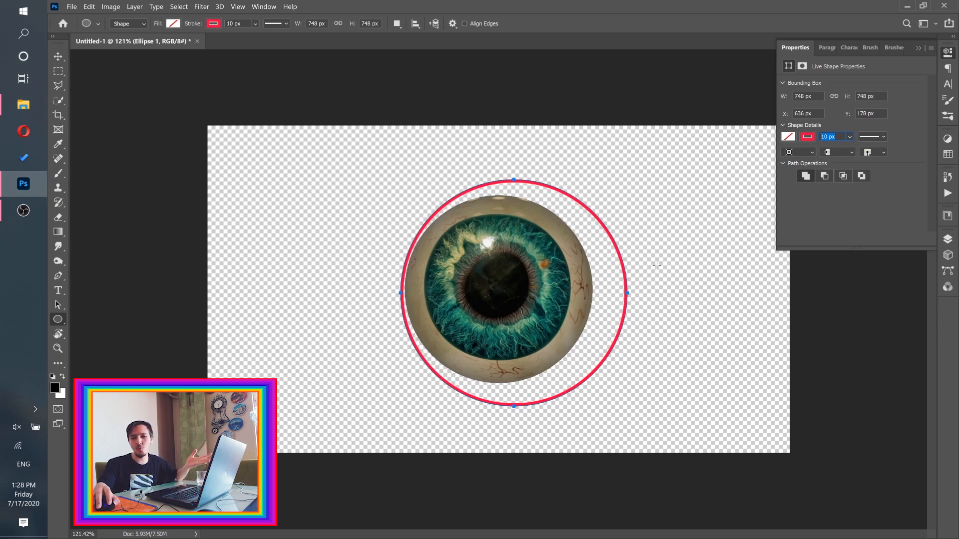
{"action": "type", "text": "20"}
{"action": "key", "text": "Return"}
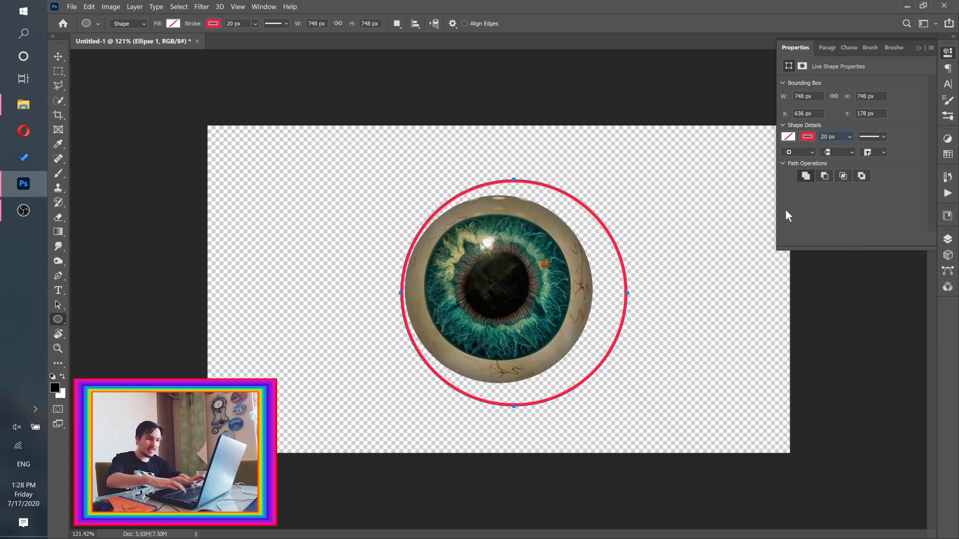
{"action": "left_click", "coordinate": [839, 137]}
{"action": "type", "text": "30"}
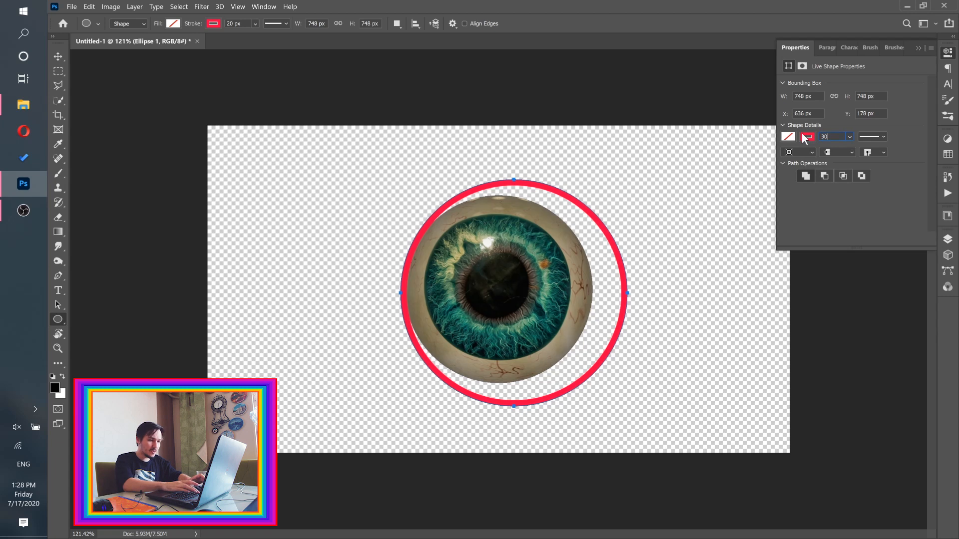
{"action": "key", "text": "Return"}
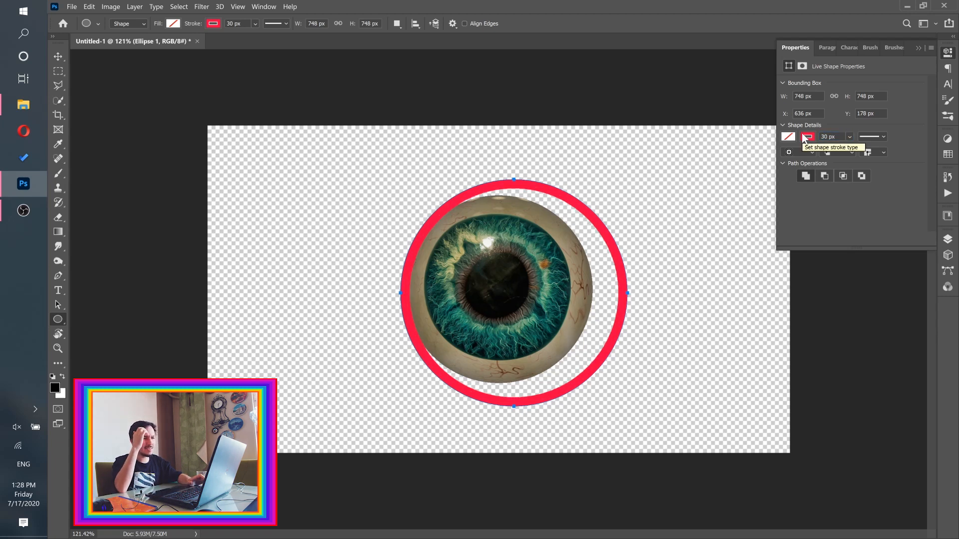
- Set the red circle's stroke width to 40 px
{"action": "left_click", "coordinate": [830, 137]}
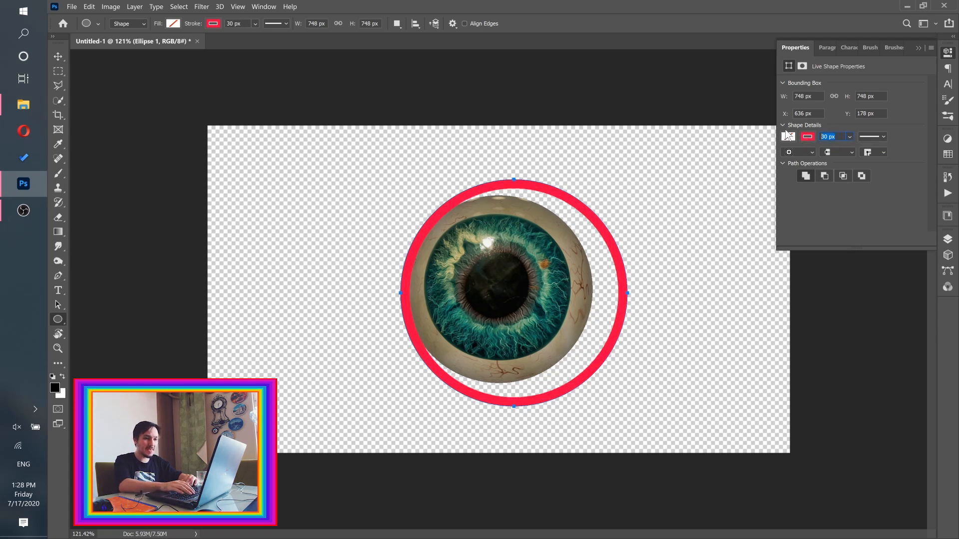
{"action": "type", "text": "40"}
{"action": "key", "text": "Return"}
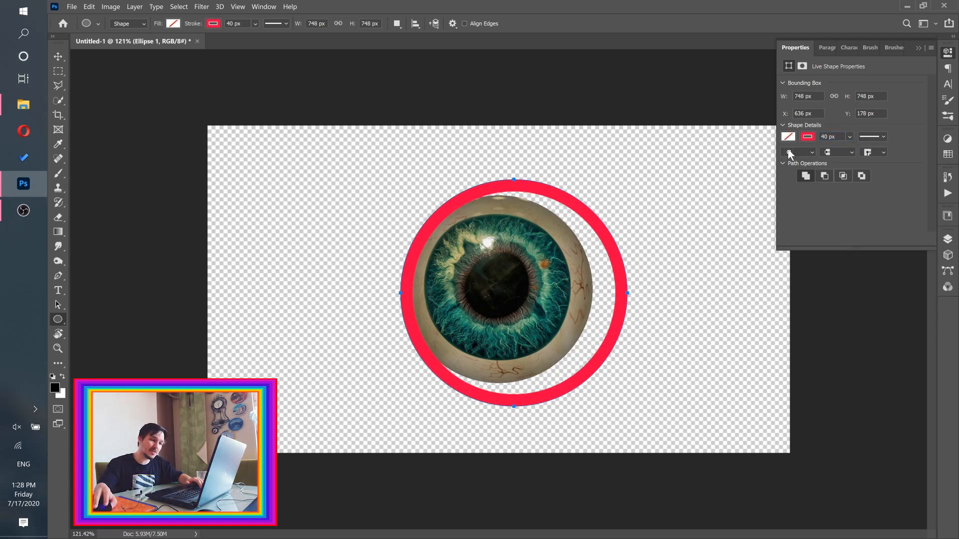
- Move the red ring so it is centred around the eyeball
{"action": "left_click", "coordinate": [948, 243]}
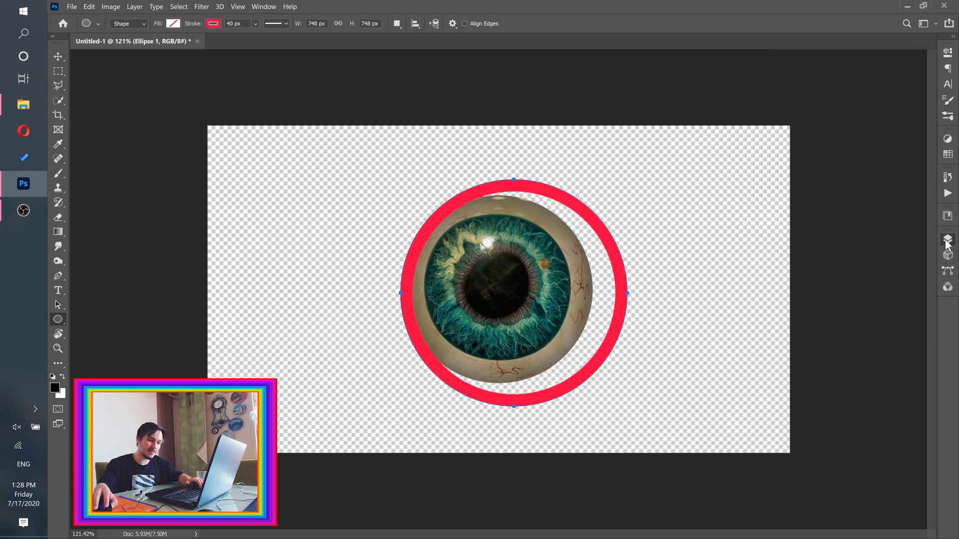
{"action": "left_click", "coordinate": [58, 57]}
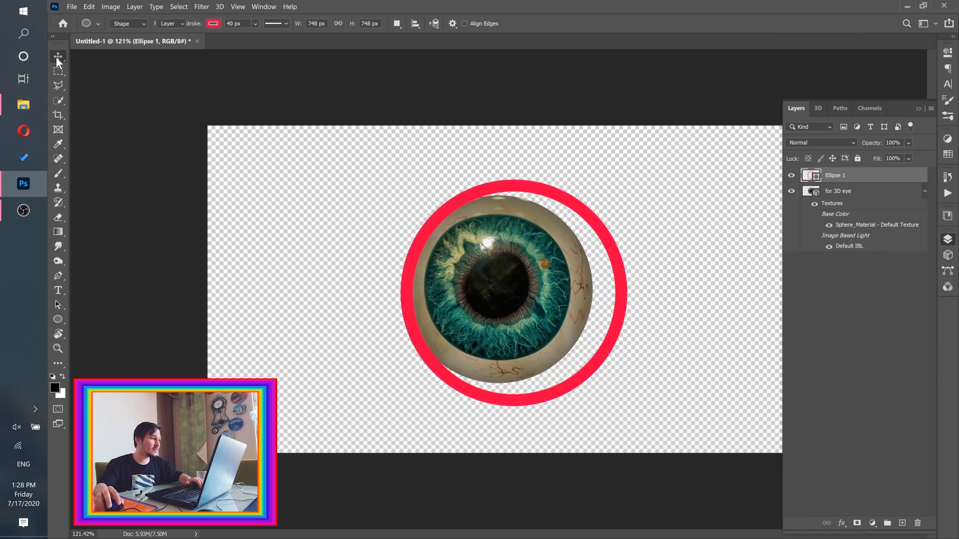
{"action": "left_click_drag", "start_coordinate": [599, 224], "coordinate": [580, 219]}
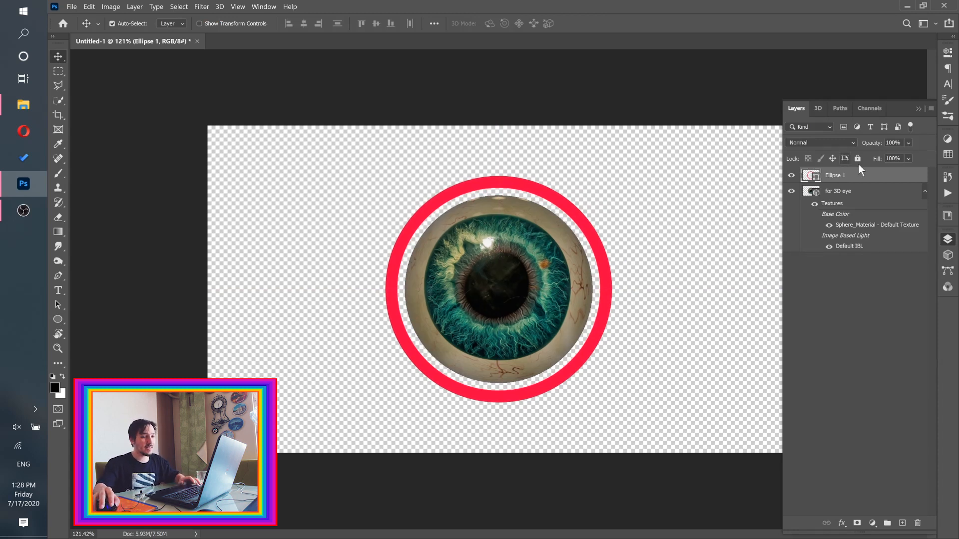
- Create a 3D extrusion from the Ellipse 1 layer without switching to the 3D workspace
{"action": "left_click", "coordinate": [220, 6]}
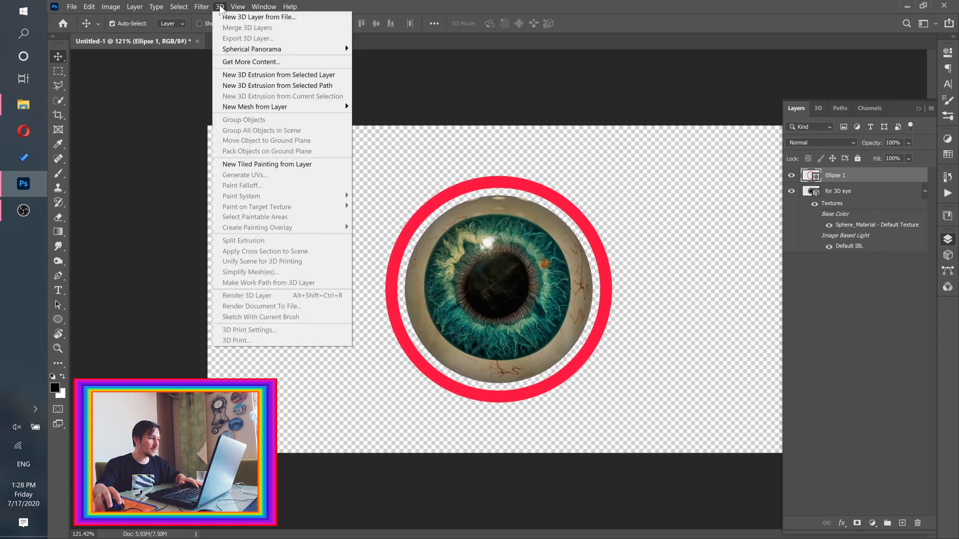
{"action": "left_click", "coordinate": [264, 76]}
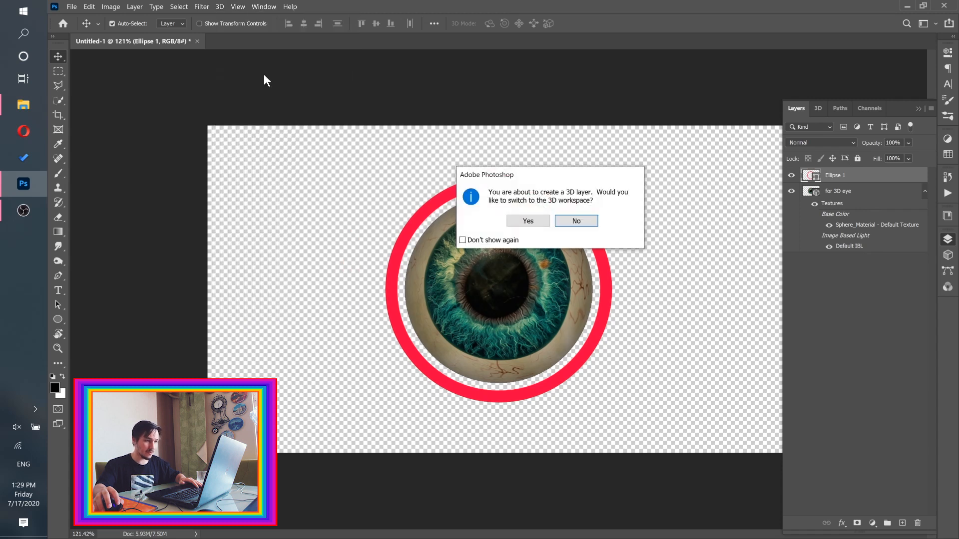
{"action": "left_click", "coordinate": [577, 220]}
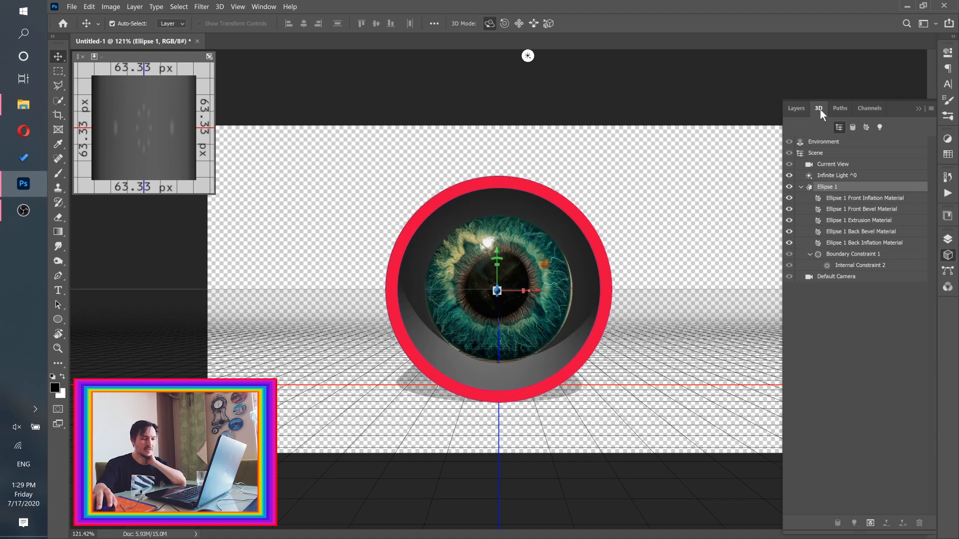
- Try an extrusion depth of 10 px on the Ellipse 1 mesh
{"action": "left_click", "coordinate": [795, 108]}
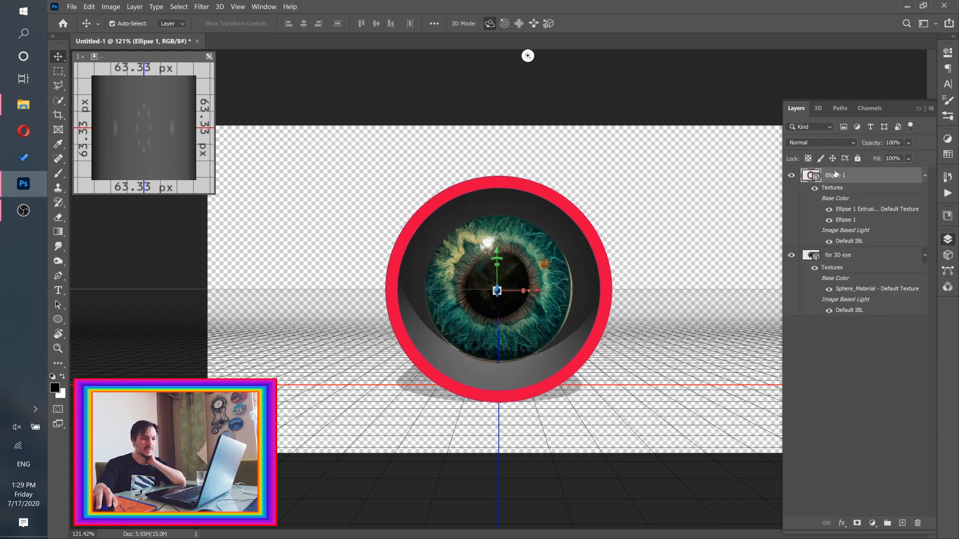
{"action": "left_click", "coordinate": [818, 109]}
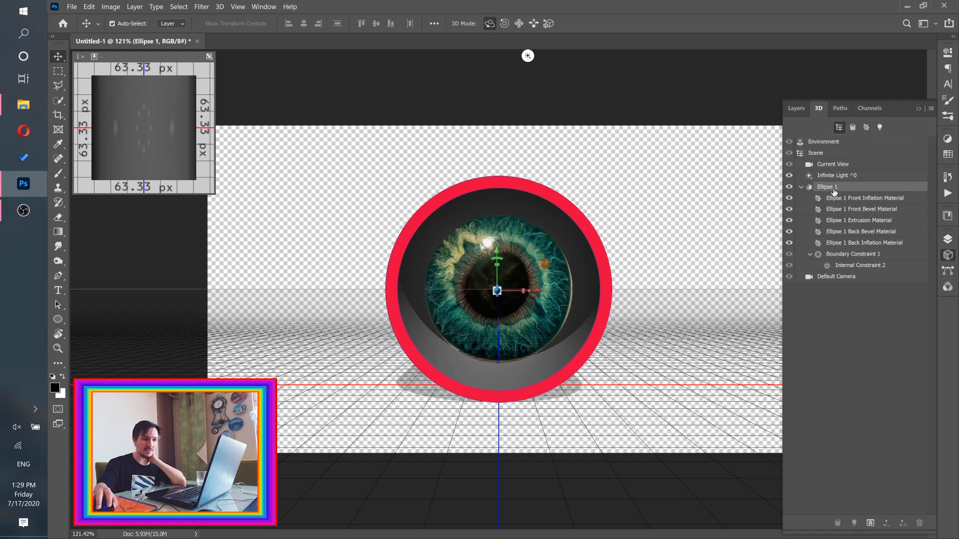
{"action": "left_click", "coordinate": [947, 54]}
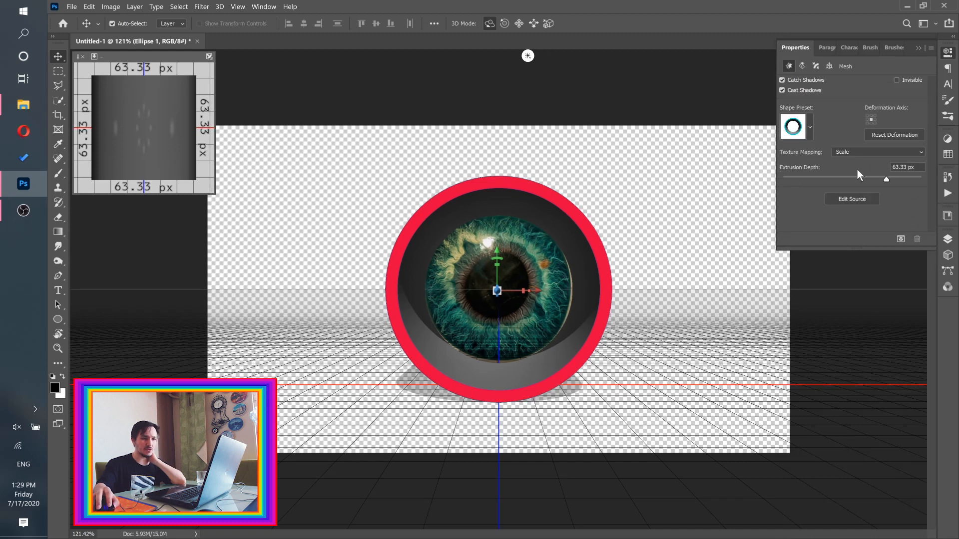
{"action": "left_click", "coordinate": [914, 169]}
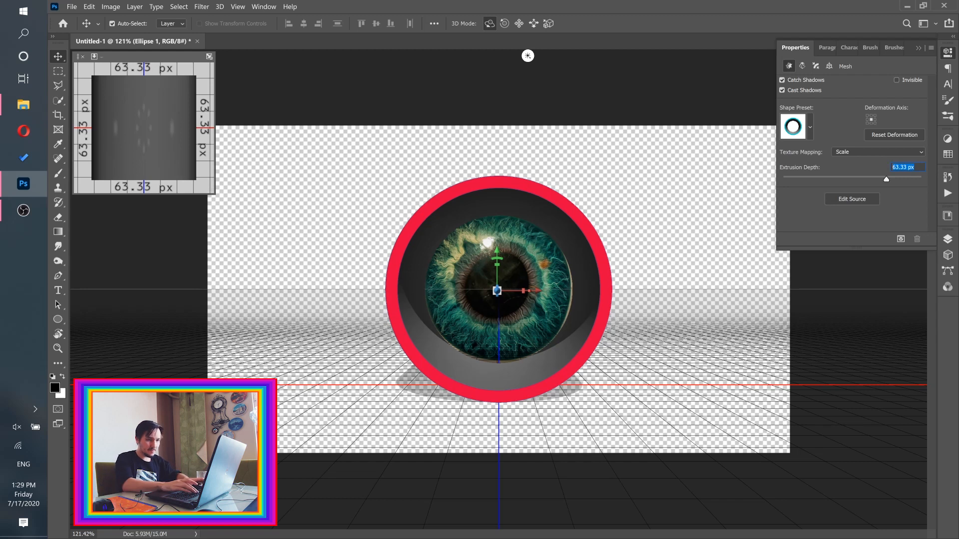
{"action": "type", "text": "10"}
{"action": "key", "text": "Return"}
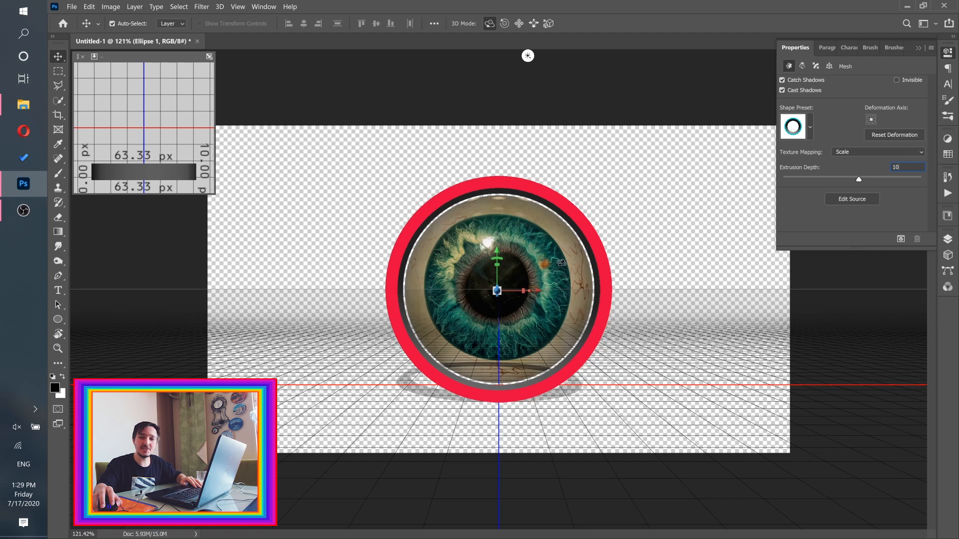
- Rotate the 3D ring so it tilts diagonally across the eyeball, and set its extrusion depth to 7 px
{"action": "left_click", "coordinate": [490, 24]}
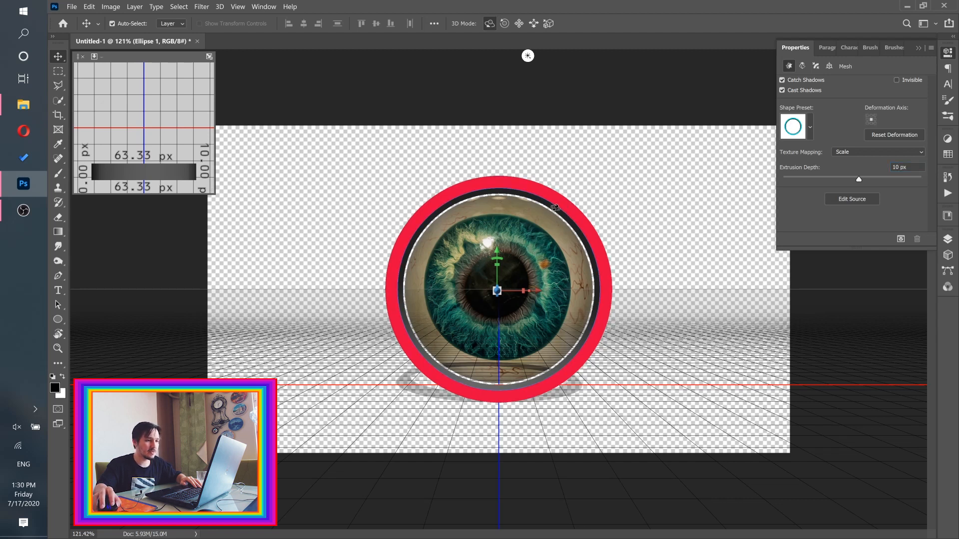
{"action": "left_click_drag", "start_coordinate": [558, 206], "coordinate": [505, 255]}
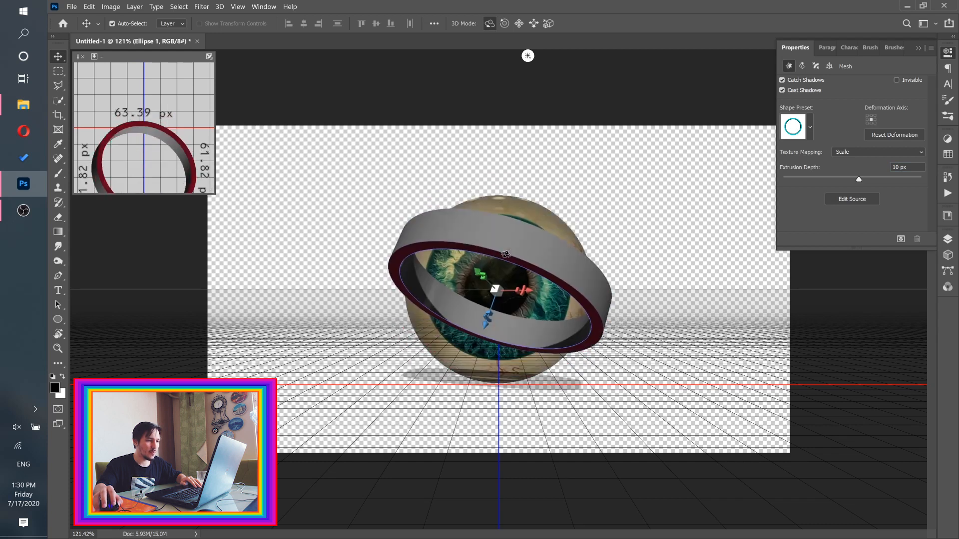
{"action": "double_click", "coordinate": [894, 166]}
{"action": "type", "text": "7"}
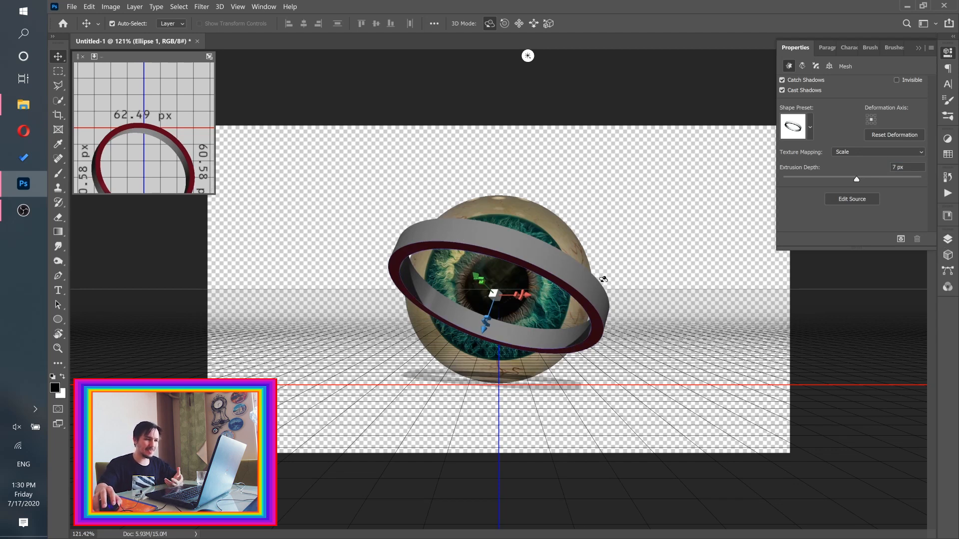
- Apply the dark red checkered material preset to the Ellipse 1 Extrusion Material after trying the lighter red dotted one
{"action": "left_click", "coordinate": [947, 256]}
{"action": "left_click", "coordinate": [947, 257]}
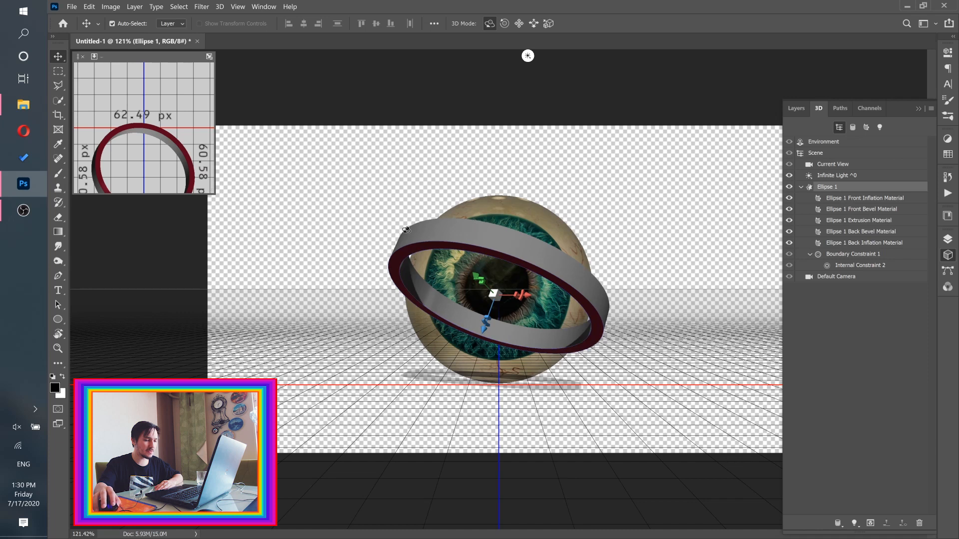
{"action": "left_click", "coordinate": [865, 223]}
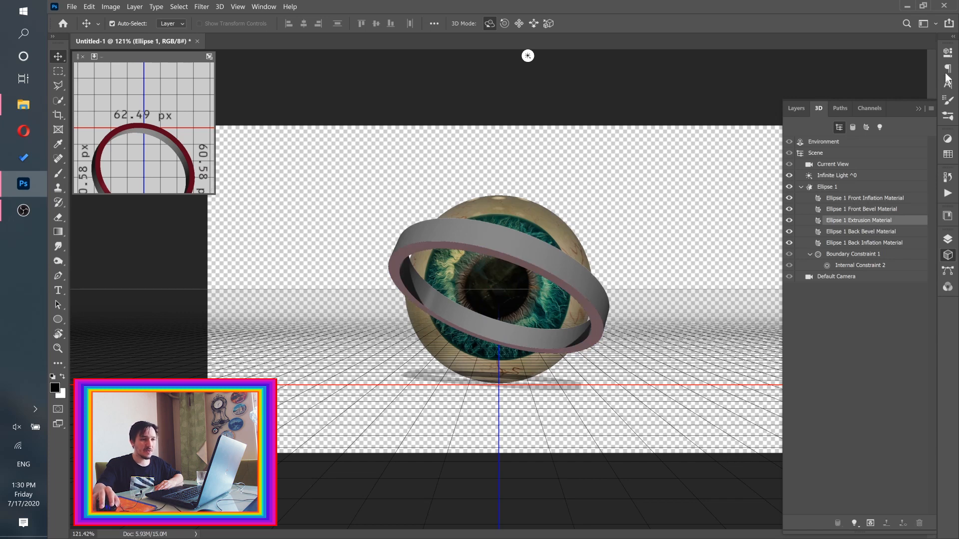
{"action": "left_click", "coordinate": [947, 52]}
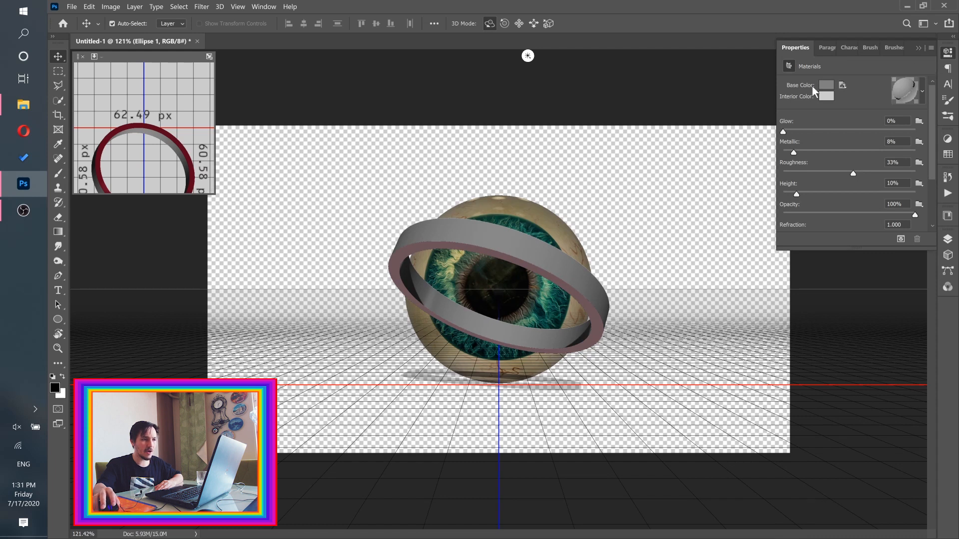
{"action": "left_click", "coordinate": [923, 89]}
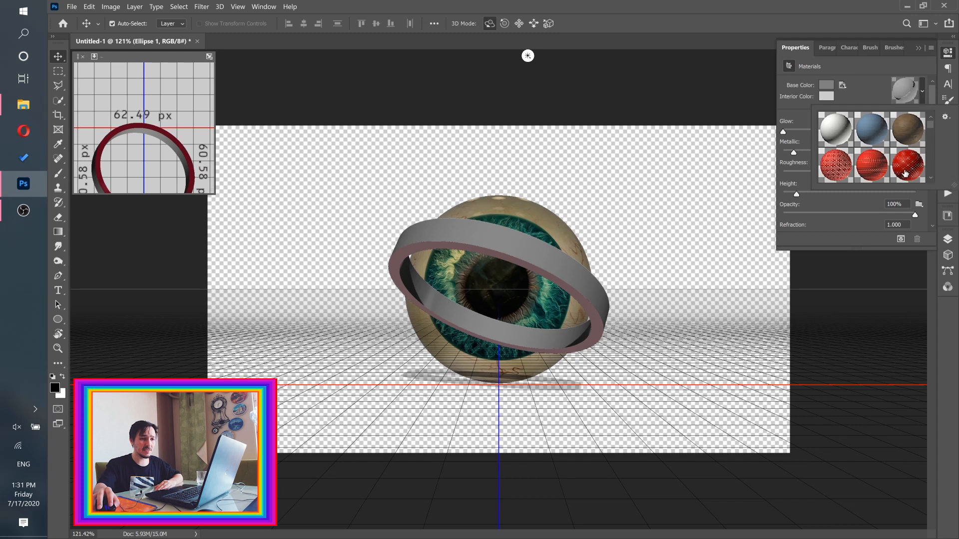
{"action": "left_click", "coordinate": [843, 173]}
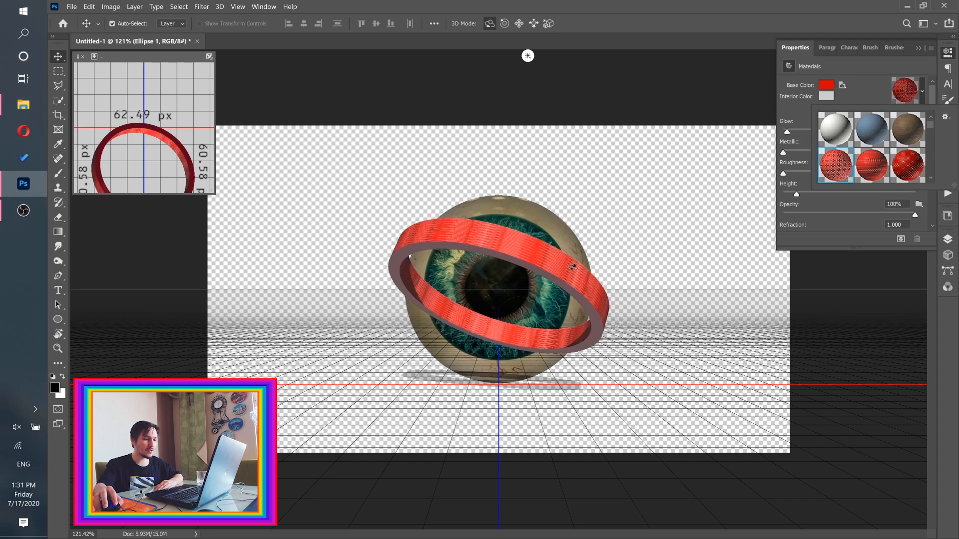
{"action": "left_click", "coordinate": [908, 171]}
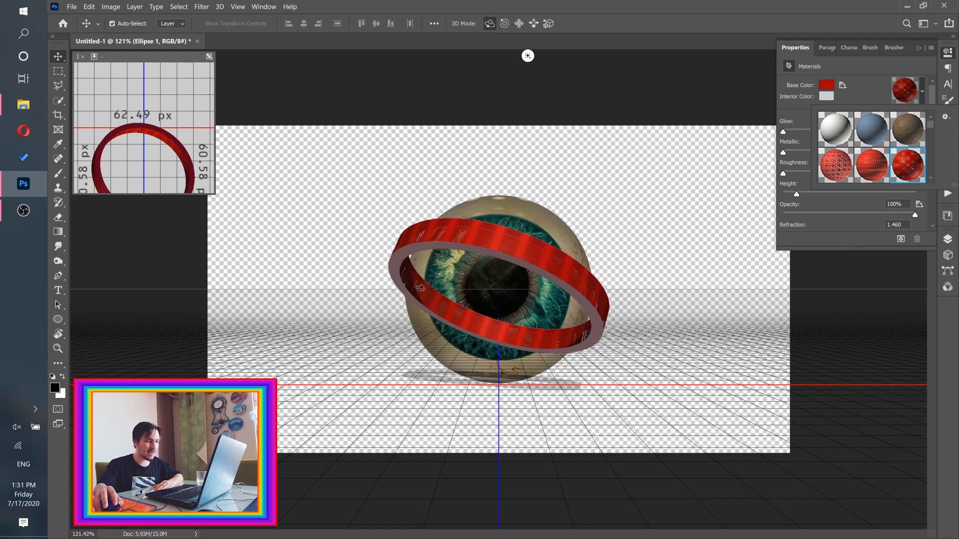
{"action": "left_click", "coordinate": [868, 81]}
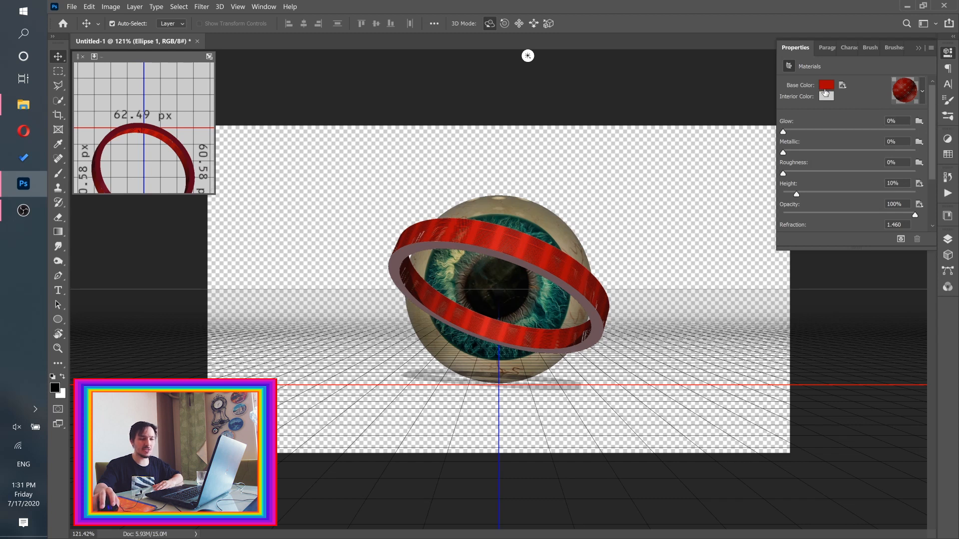
- Apply the dark red checkered material preset to the Ellipse 1 Front Inflation Material, then collapse the Ellipse 1 entry in the scene list
{"action": "left_click", "coordinate": [948, 259]}
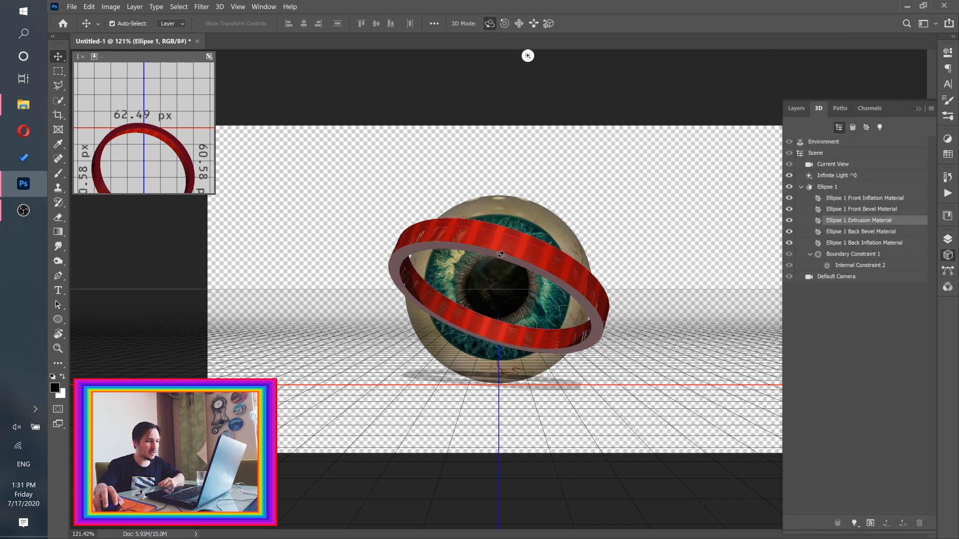
{"action": "left_click", "coordinate": [859, 198]}
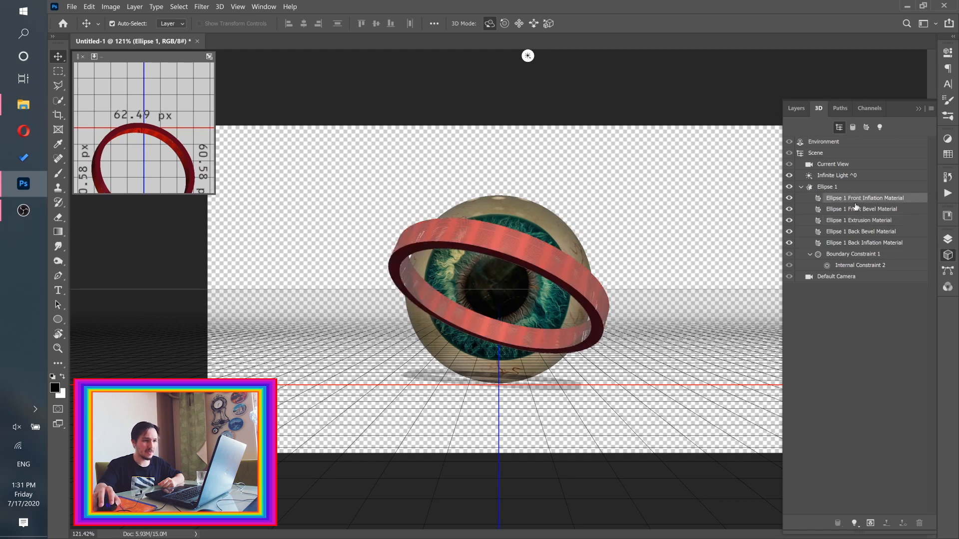
{"action": "left_click", "coordinate": [952, 54]}
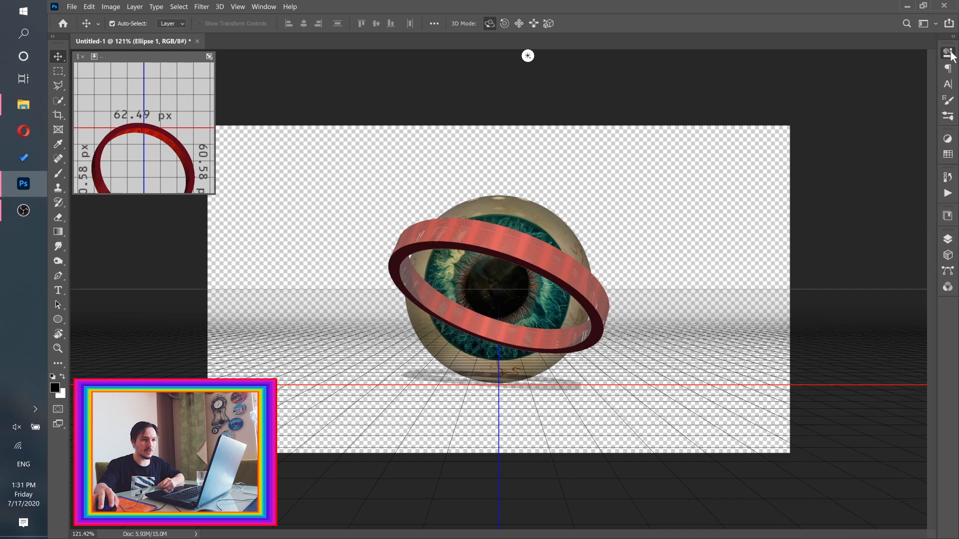
{"action": "left_click", "coordinate": [922, 91]}
{"action": "left_click", "coordinate": [913, 170]}
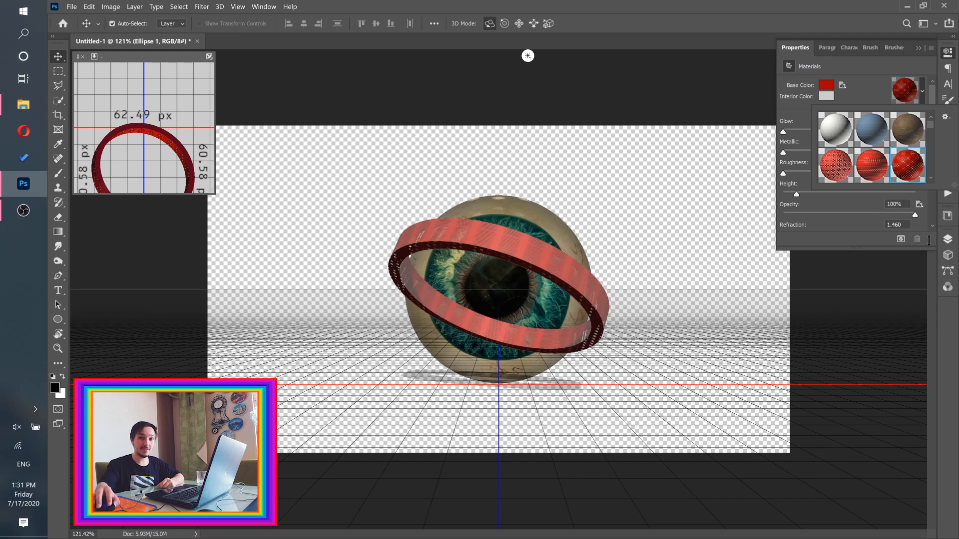
{"action": "left_click", "coordinate": [948, 256]}
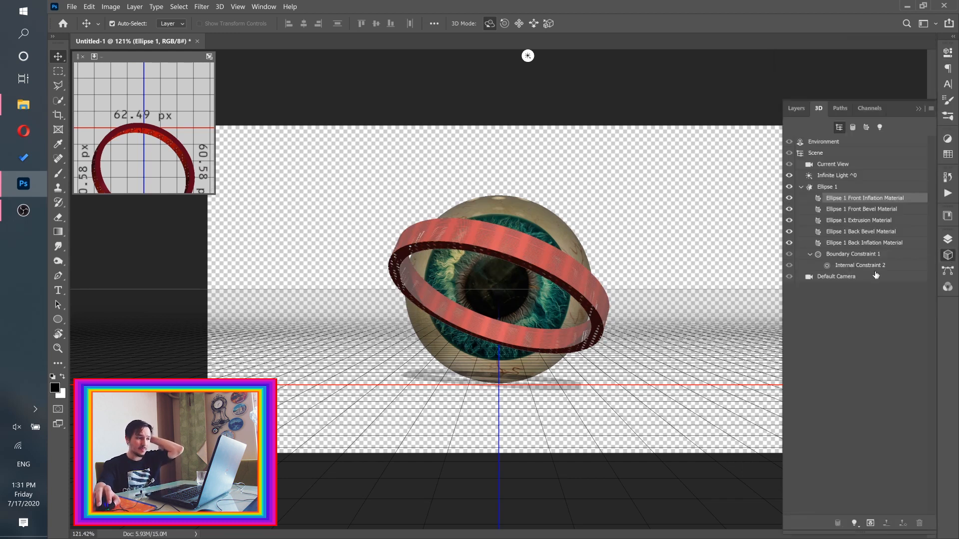
{"action": "left_click", "coordinate": [802, 188]}
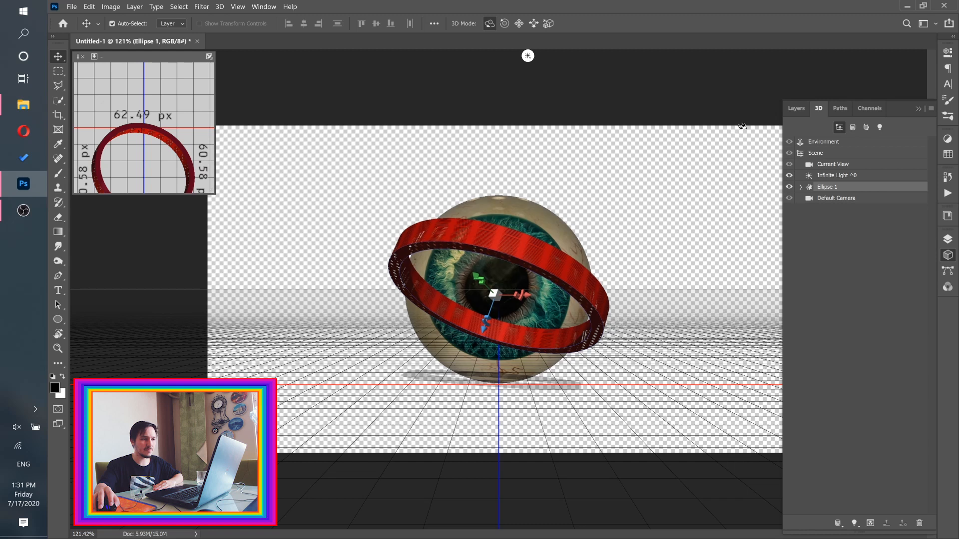
- Merge the Ellipse 1 and for 3D eye layers into a single 3D layer
{"action": "left_click", "coordinate": [799, 109]}
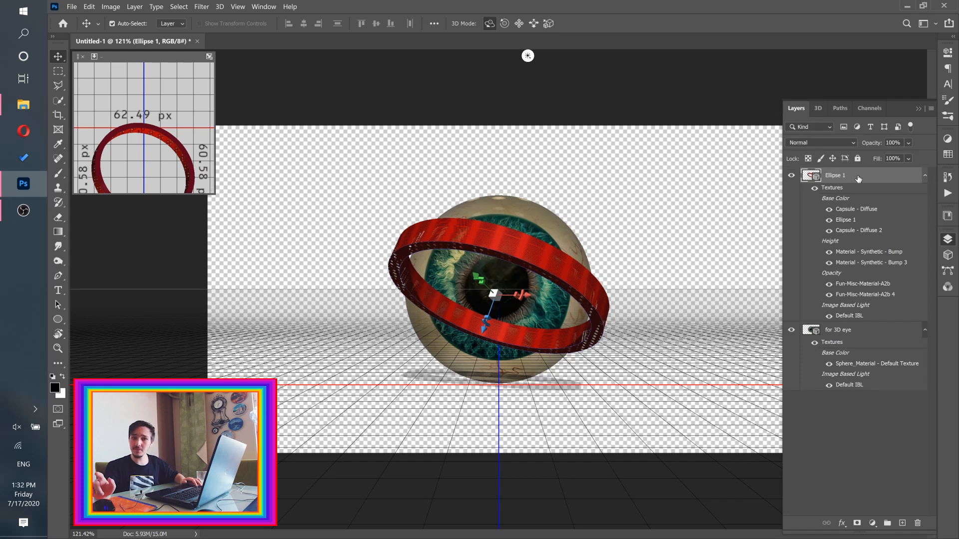
{"action": "left_click", "coordinate": [863, 332], "text": "shift"}
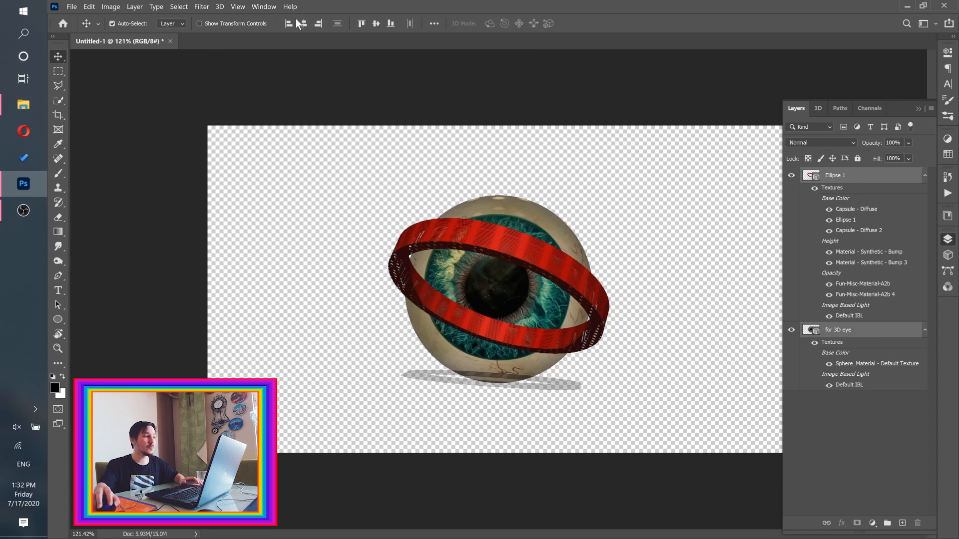
{"action": "left_click", "coordinate": [219, 7]}
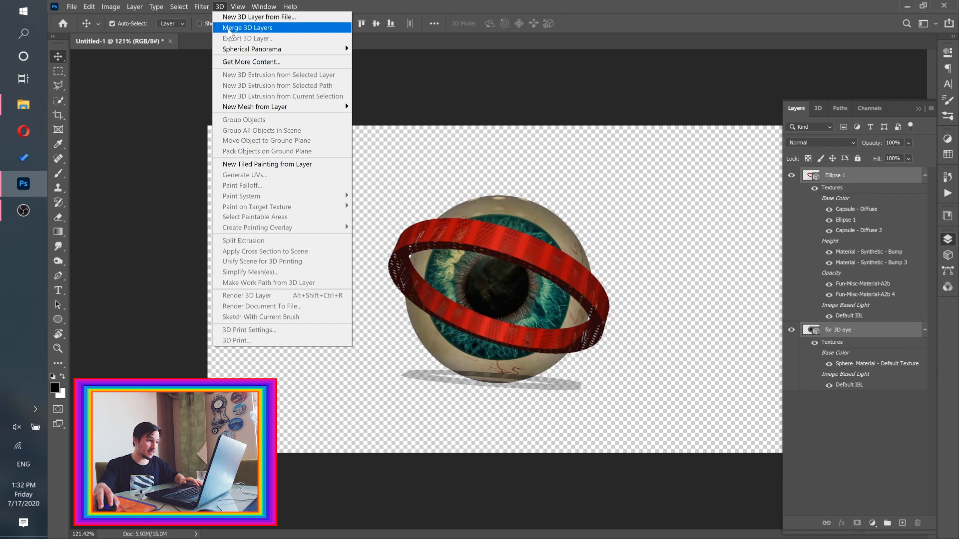
{"action": "left_click", "coordinate": [227, 29]}
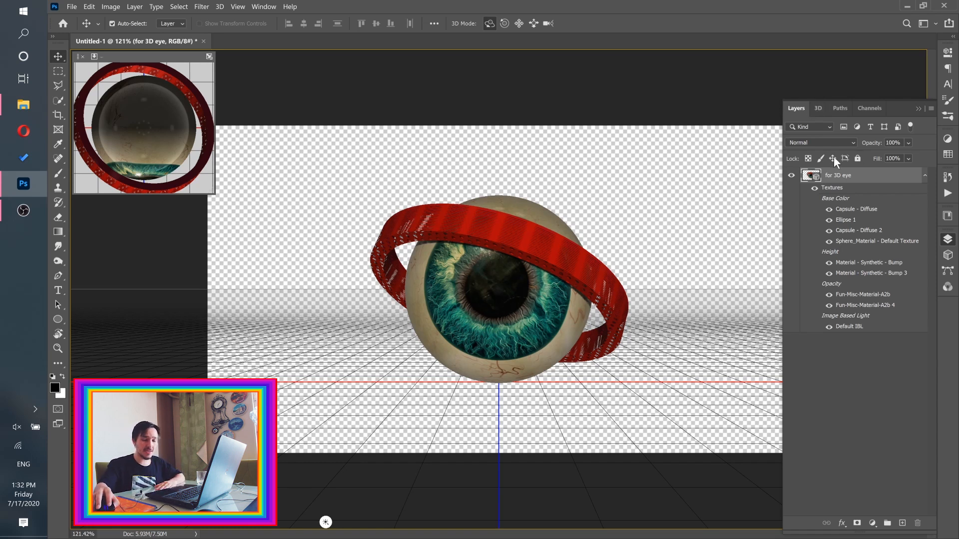
- Collapse the Sphere entry in the merged layer's 3D scene list and select the Ellipse 1 mesh
{"action": "left_click", "coordinate": [817, 109]}
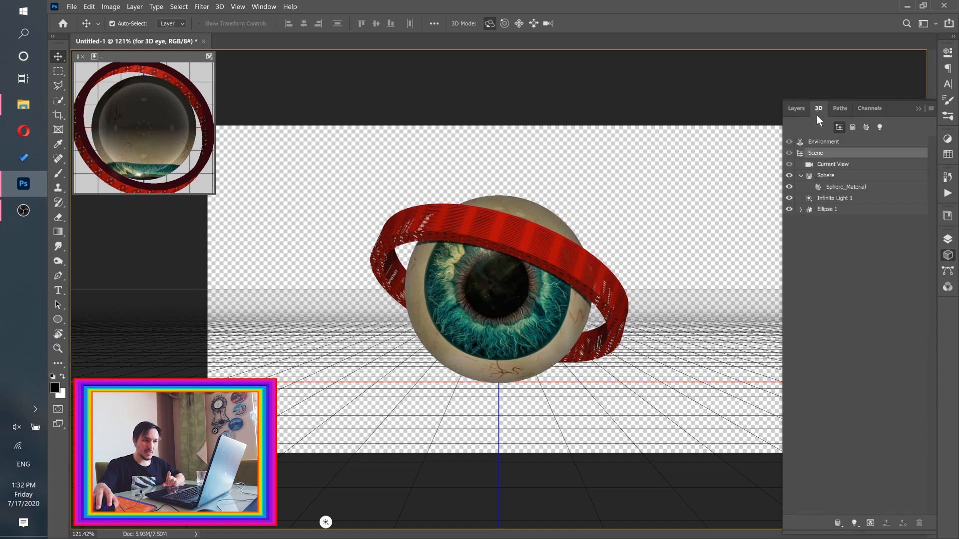
{"action": "left_click", "coordinate": [826, 176]}
{"action": "left_click", "coordinate": [802, 175]}
{"action": "left_click", "coordinate": [825, 199]}
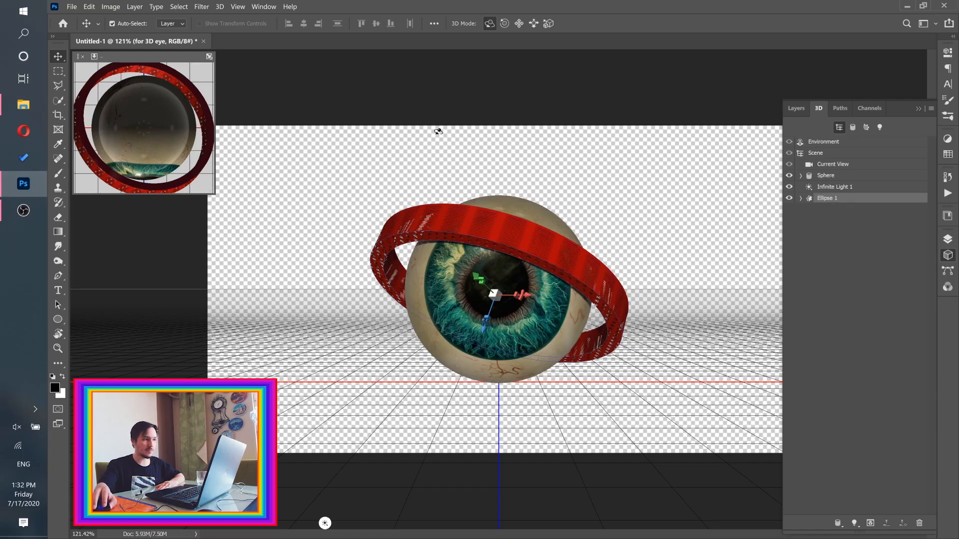
- Show the Timeline and create a video timeline for the merged 3D layer
{"action": "left_click", "coordinate": [264, 6]}
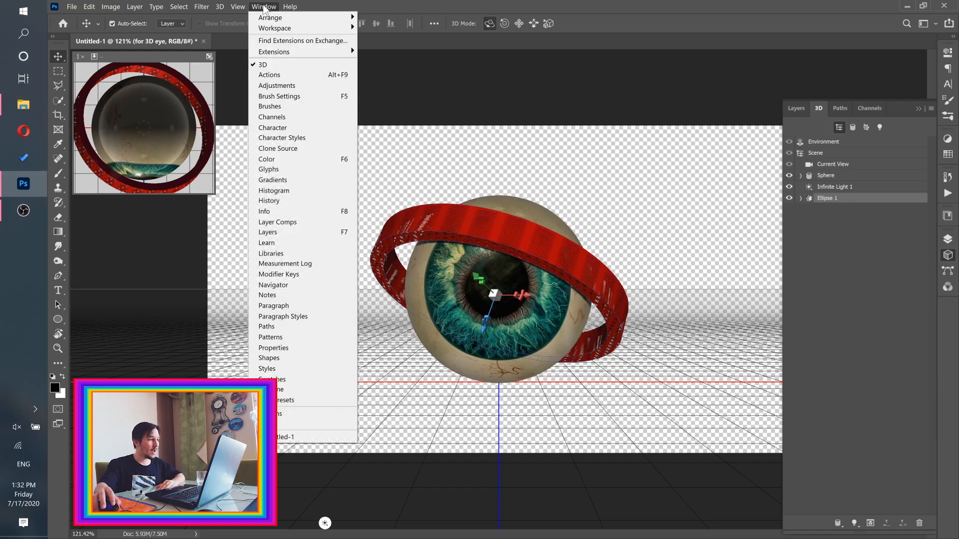
{"action": "left_click", "coordinate": [279, 391]}
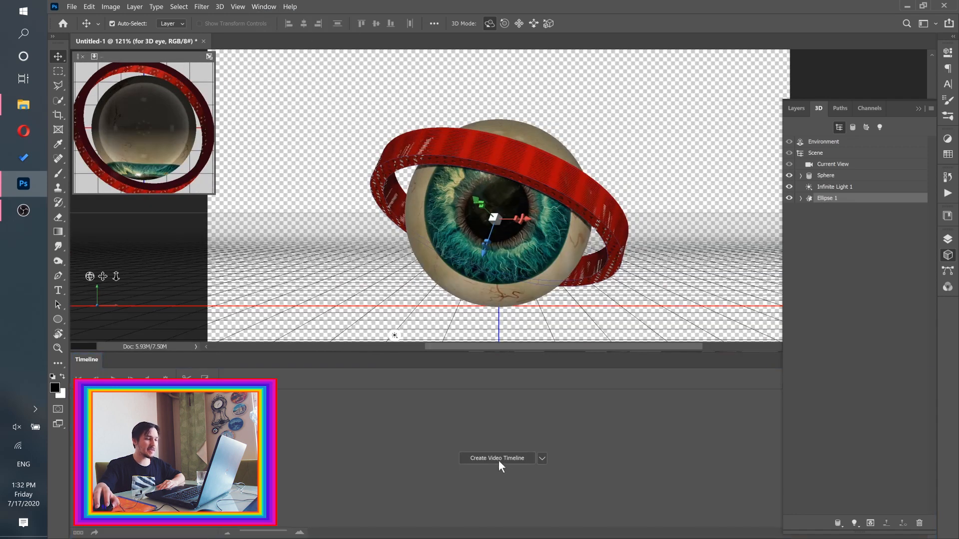
{"action": "left_click", "coordinate": [496, 460]}
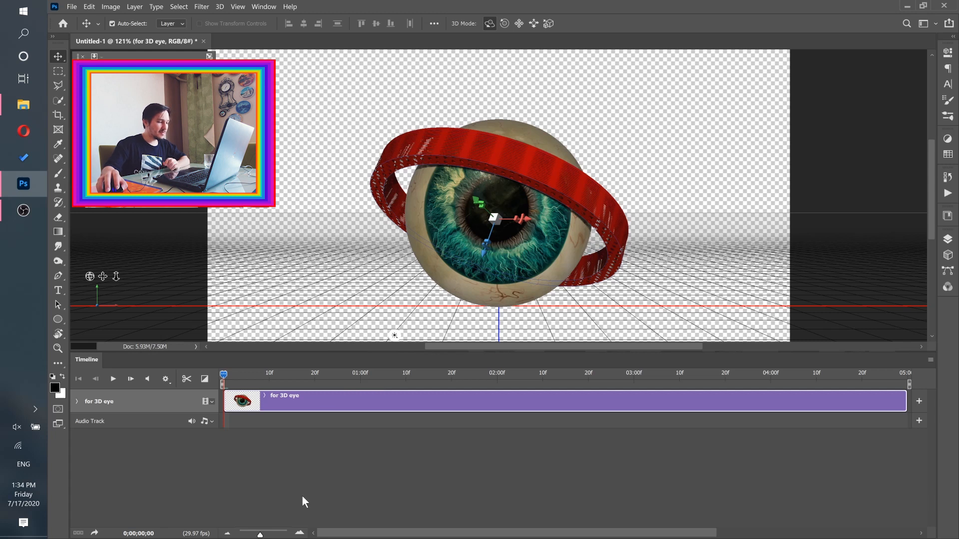
- Enable keyframe animation for the Sphere and Ellipse 1 meshes of the for 3D eye layer at the start of the timeline
{"action": "left_click", "coordinate": [77, 401]}
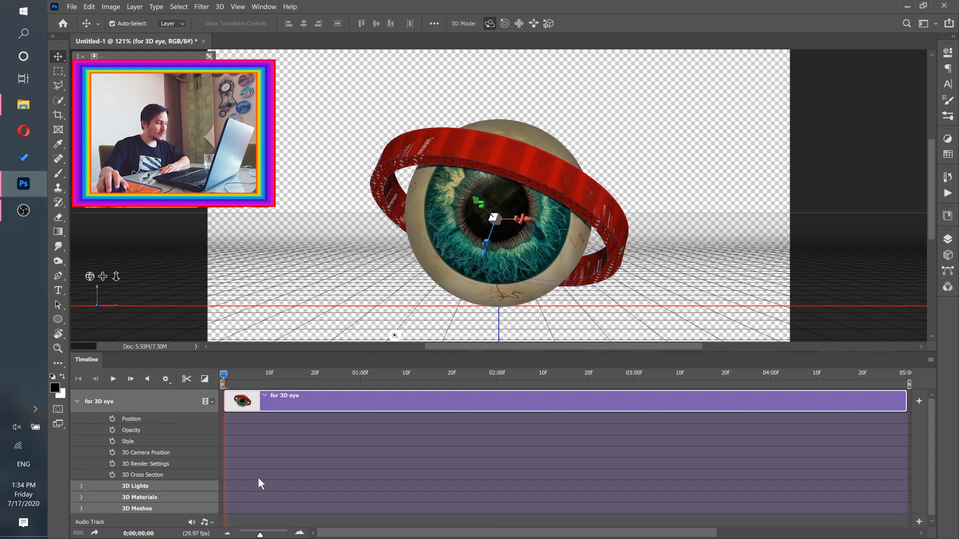
{"action": "left_click", "coordinate": [81, 509]}
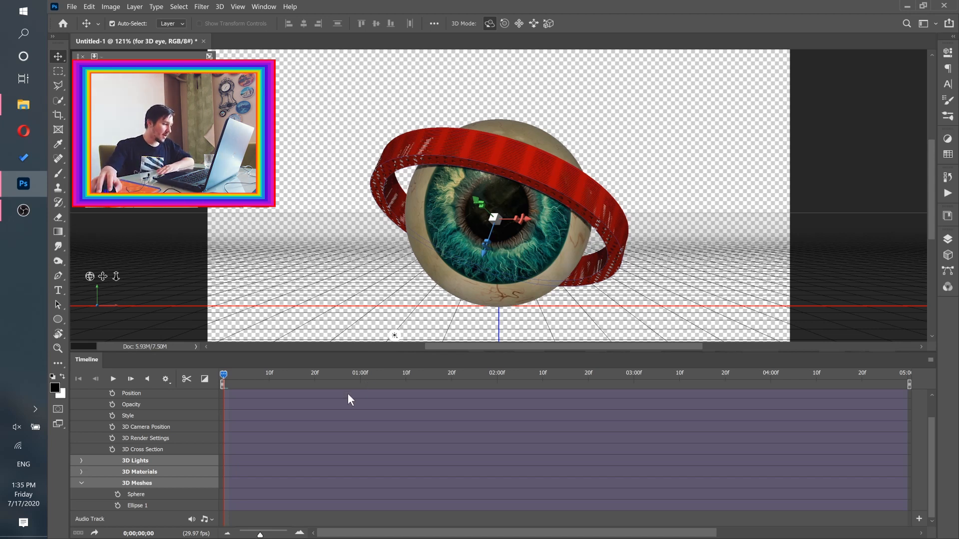
{"action": "left_click", "coordinate": [117, 494]}
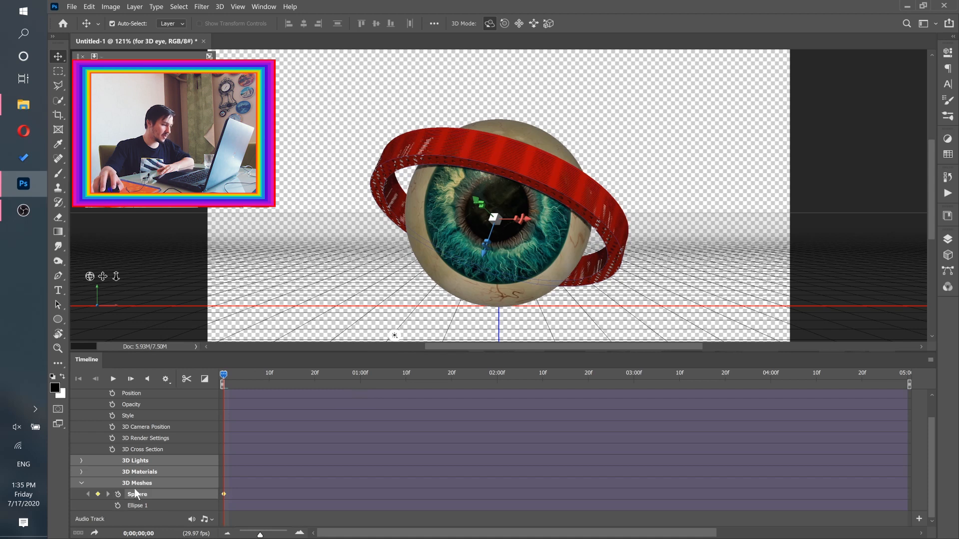
{"action": "left_click", "coordinate": [117, 505]}
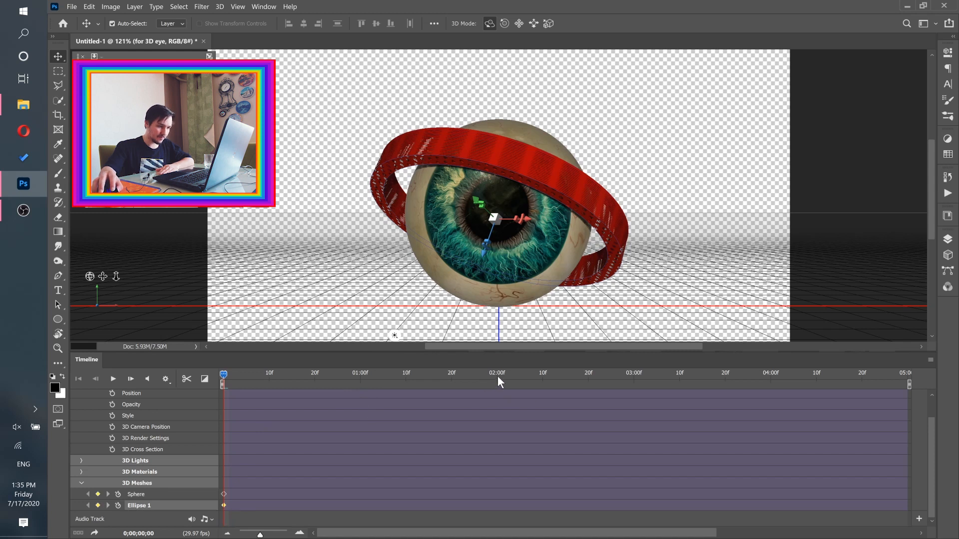
- Keyframe the Sphere at 03:00 by rotating the eyeball until its iris faces away from the front
{"action": "left_click", "coordinate": [634, 377]}
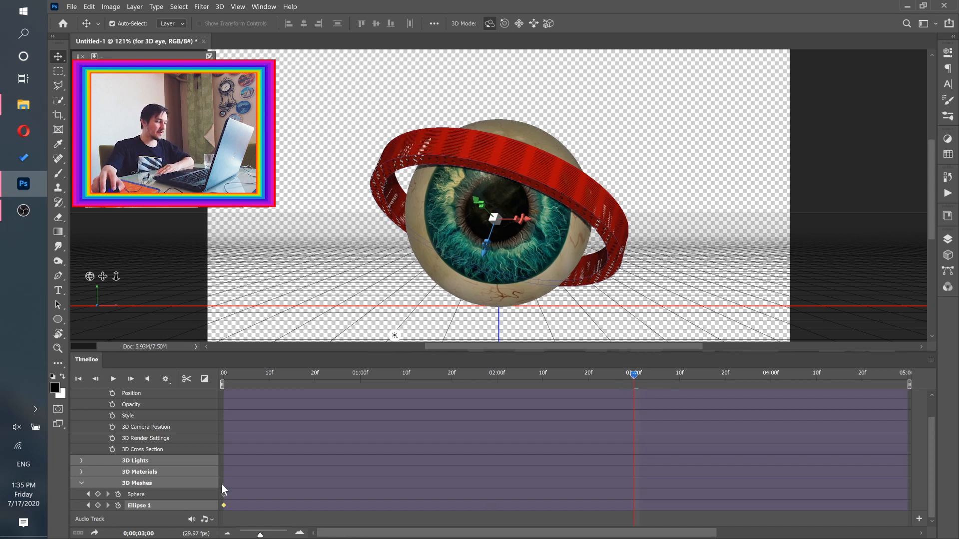
{"action": "left_click", "coordinate": [947, 255]}
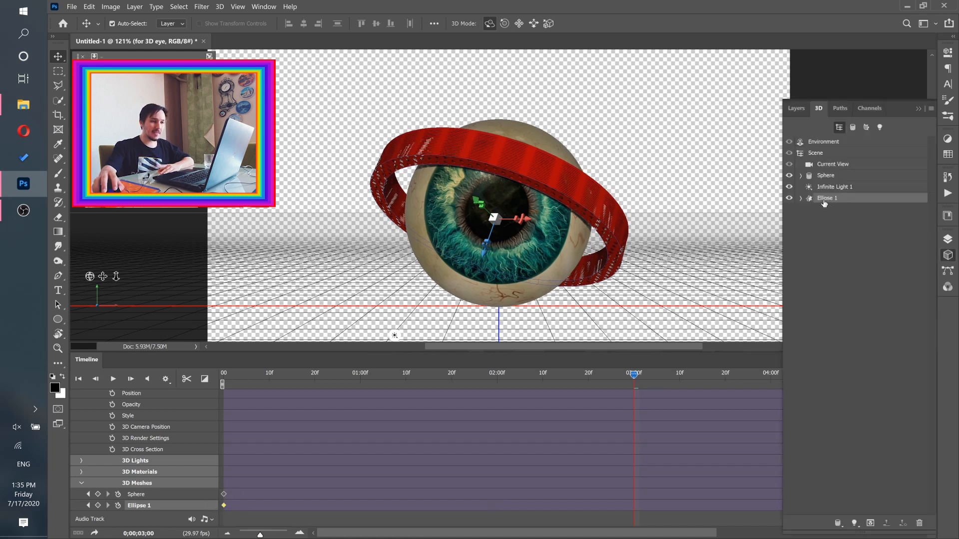
{"action": "left_click", "coordinate": [825, 178]}
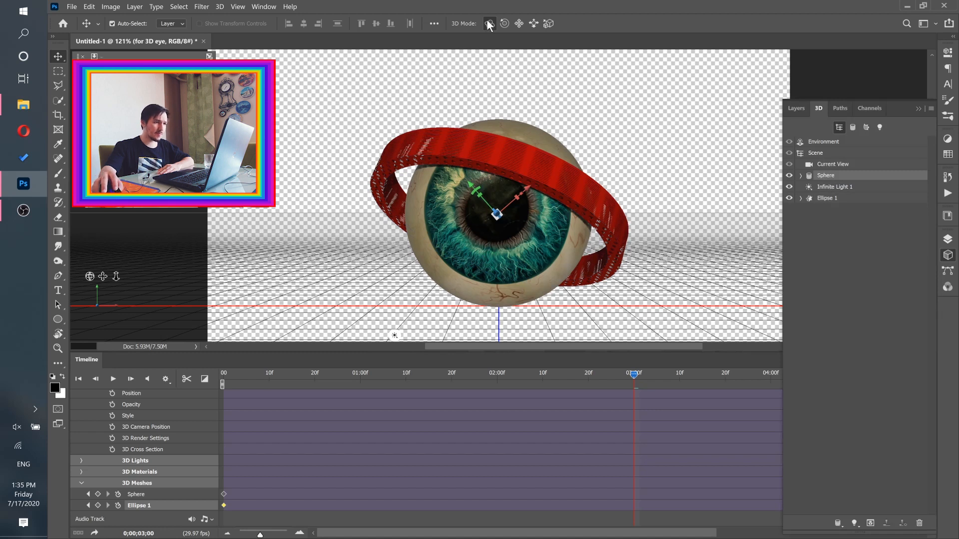
{"action": "left_click_drag", "start_coordinate": [486, 233], "coordinate": [581, 141]}
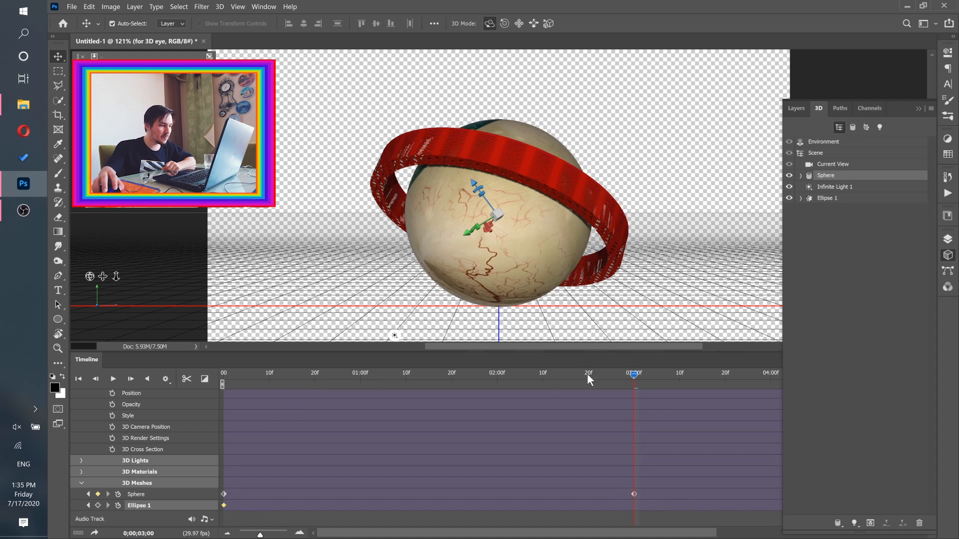
- Review the eyeball's rotation at several frames between the start and 03:00
{"action": "left_click", "coordinate": [370, 376]}
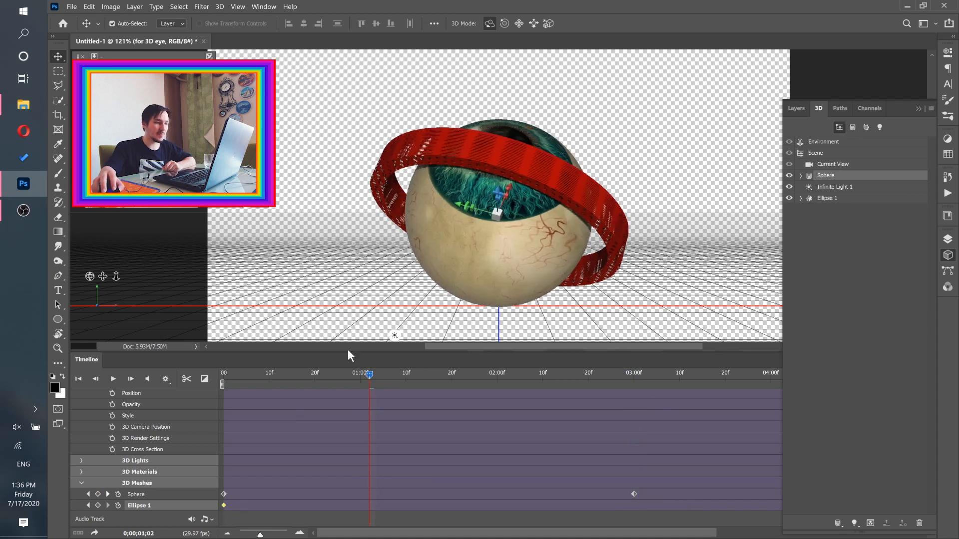
{"action": "left_click", "coordinate": [269, 375]}
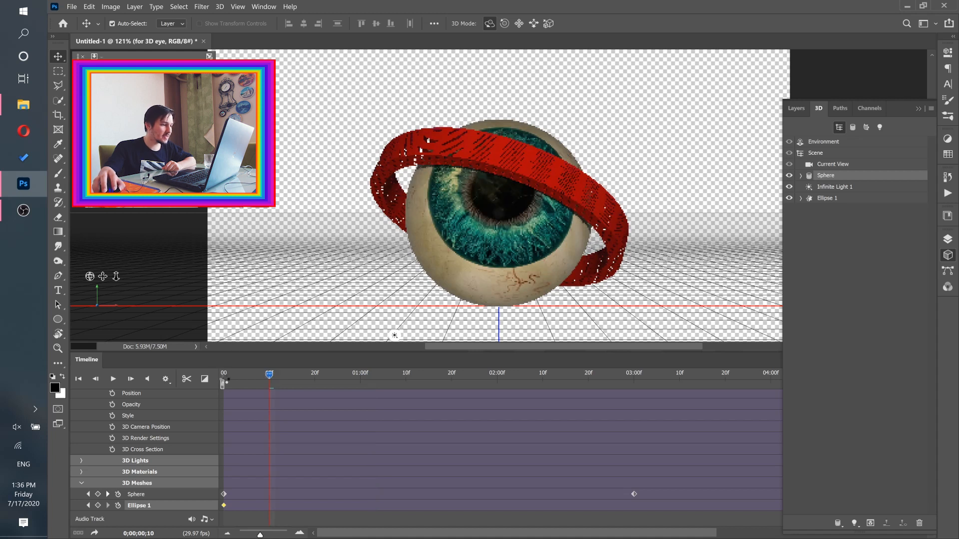
{"action": "left_click", "coordinate": [225, 376]}
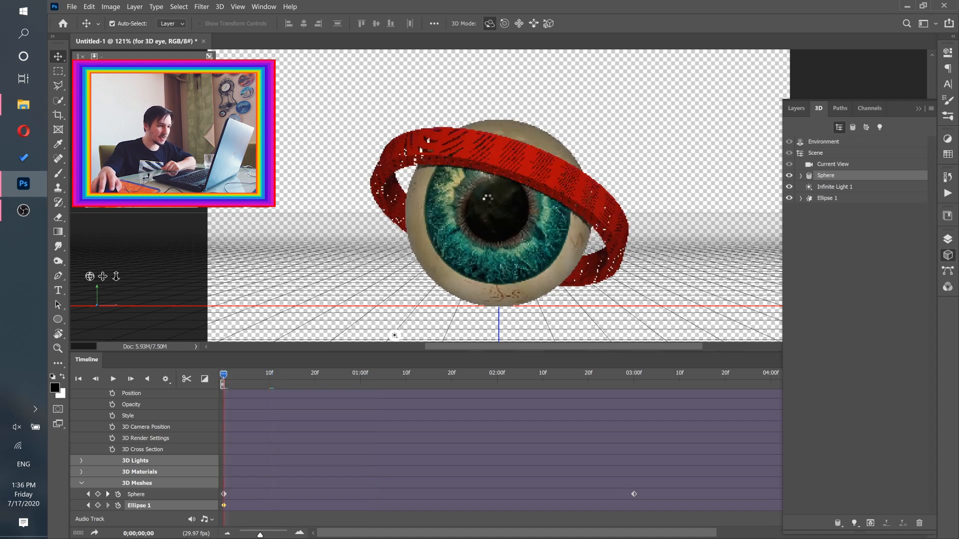
{"action": "left_click", "coordinate": [634, 374]}
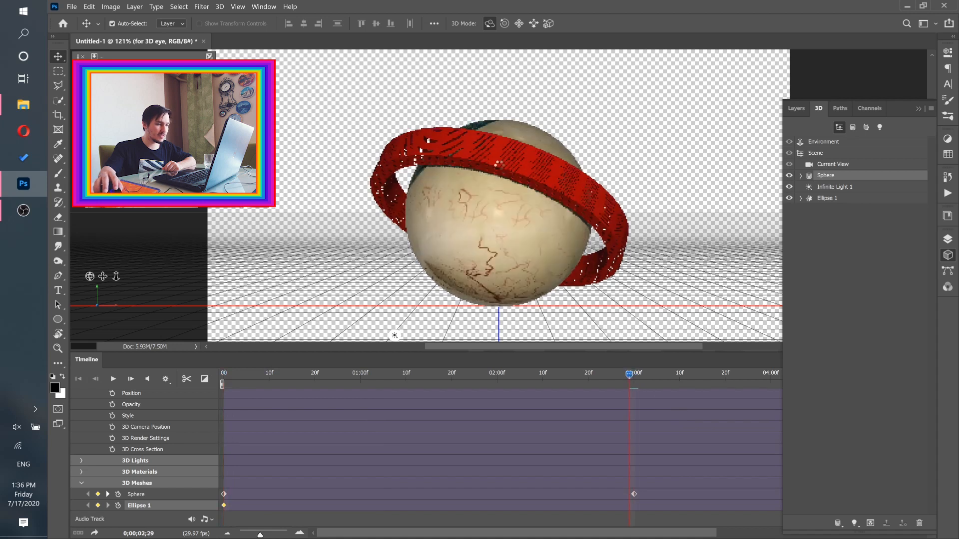
{"action": "key", "text": "Right"}
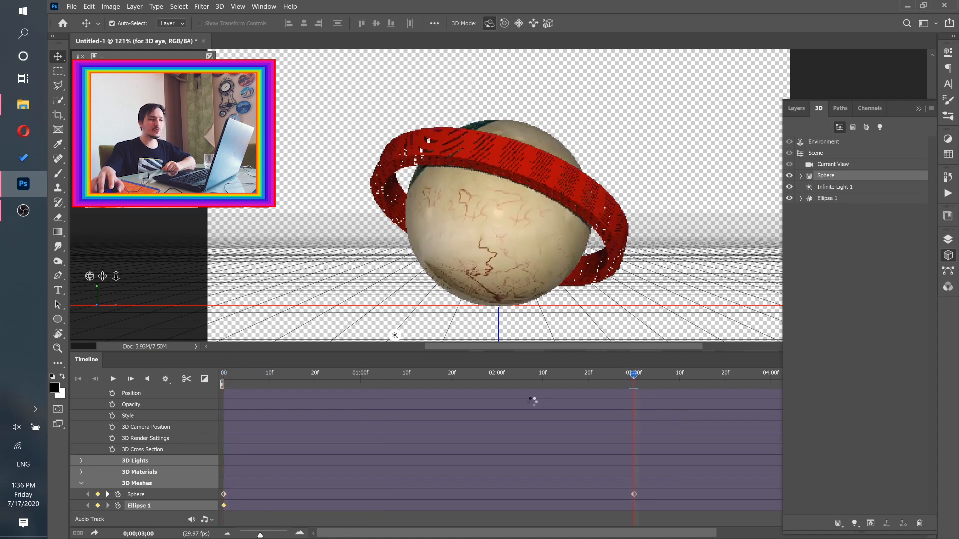
{"action": "key", "text": "Left"}
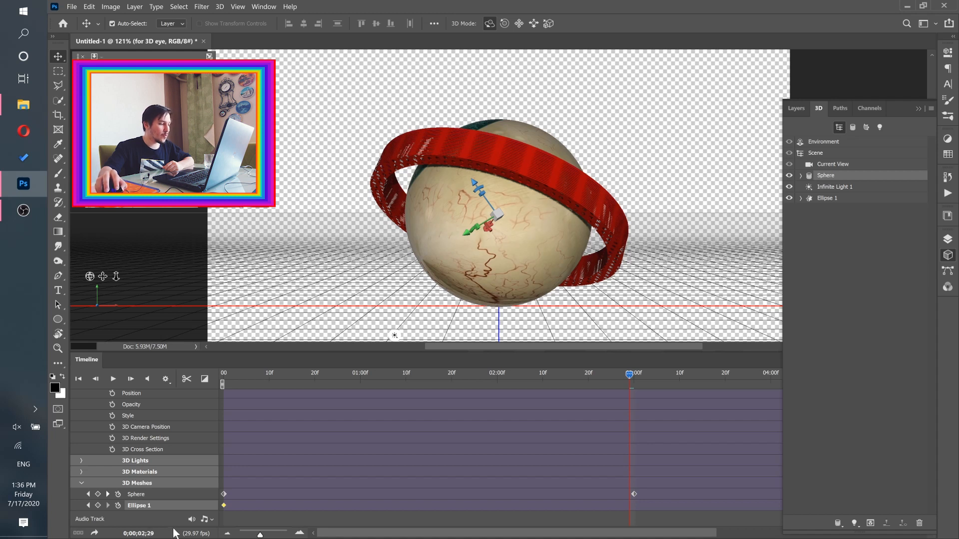
- Keyframe the Ellipse 1 ring at 03:00 by rotating it until its open face points to the front around the eyeball
{"action": "left_click", "coordinate": [633, 378]}
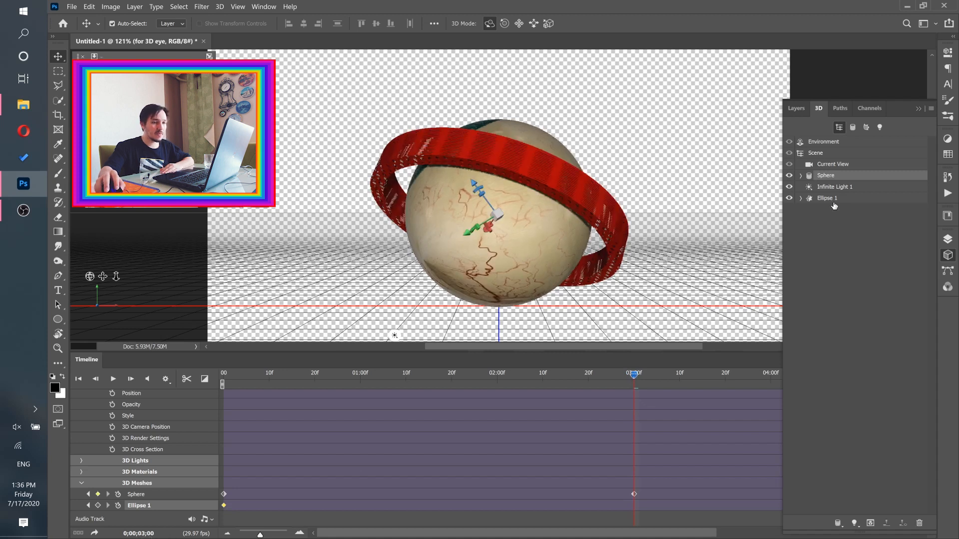
{"action": "left_click", "coordinate": [472, 157]}
{"action": "left_click_drag", "start_coordinate": [472, 156], "coordinate": [478, 240]}
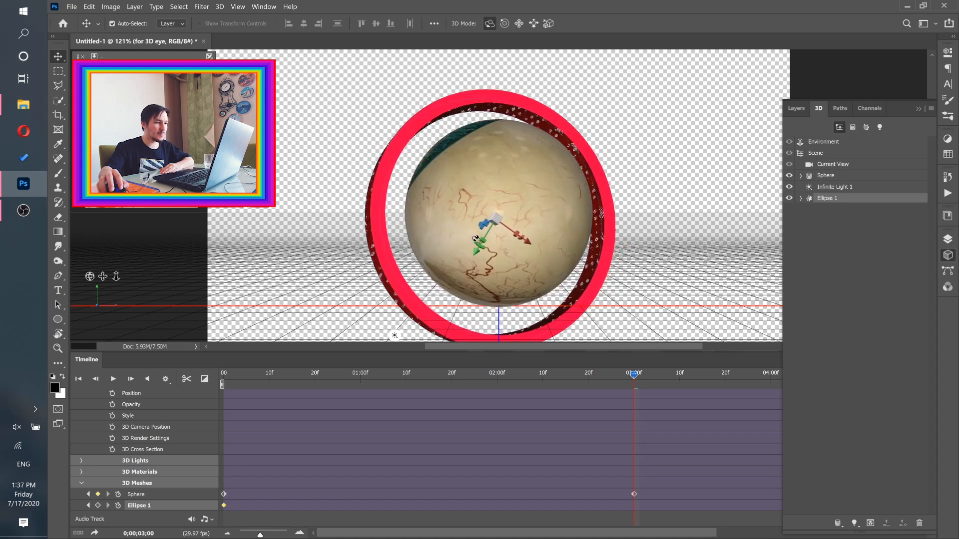
- Keyframe the Ellipse 1 ring at 04:29 by rotating it to a diagonal tilt rising toward the right
{"action": "left_click", "coordinate": [227, 534]}
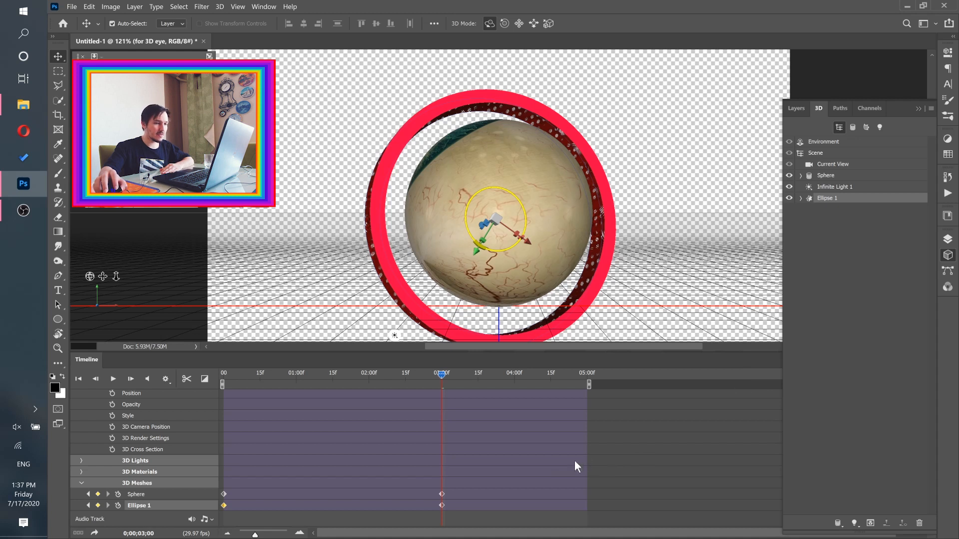
{"action": "scroll", "coordinate": [547, 460], "scroll_direction": "up", "scroll_amount": 2}
{"action": "scroll", "coordinate": [547, 460], "scroll_direction": "down", "scroll_amount": 2}
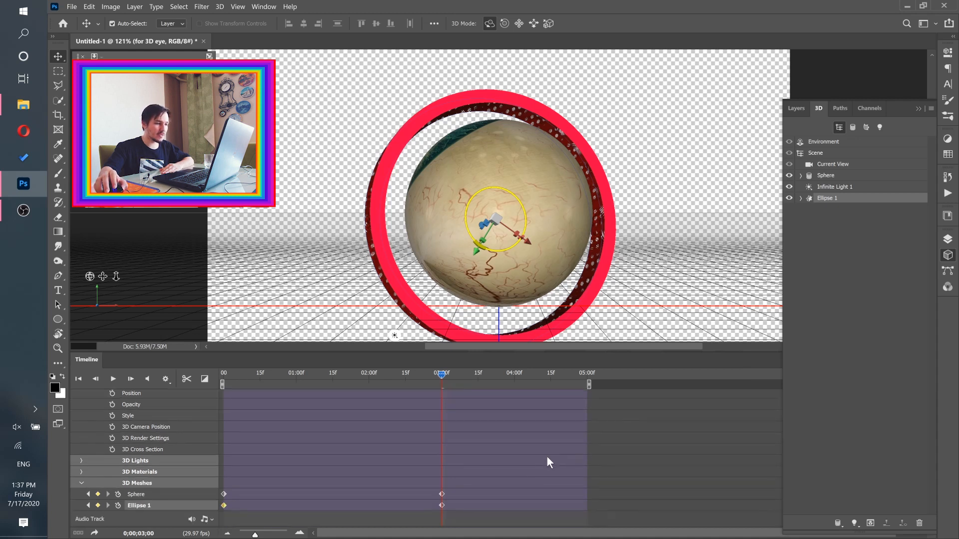
{"action": "left_click", "coordinate": [586, 372]}
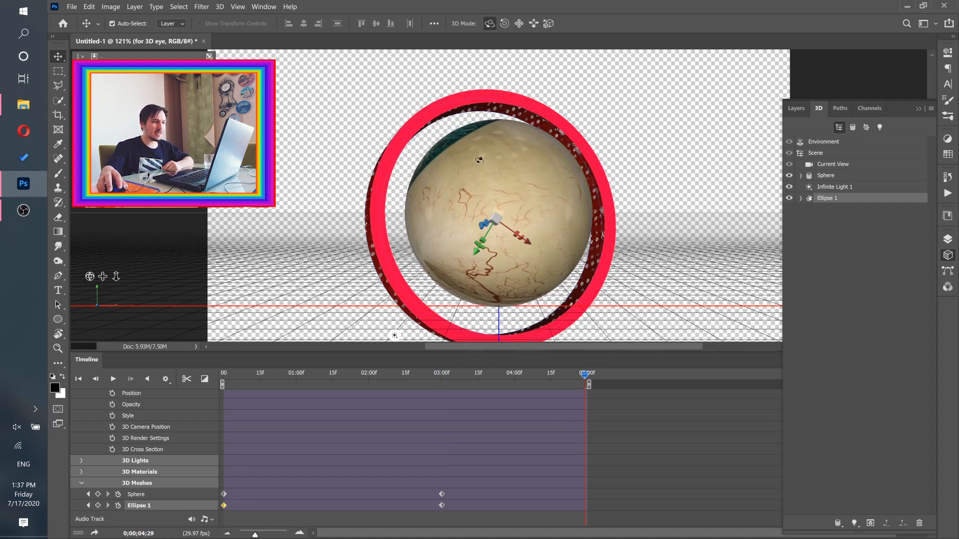
{"action": "left_click_drag", "start_coordinate": [379, 190], "coordinate": [370, 246]}
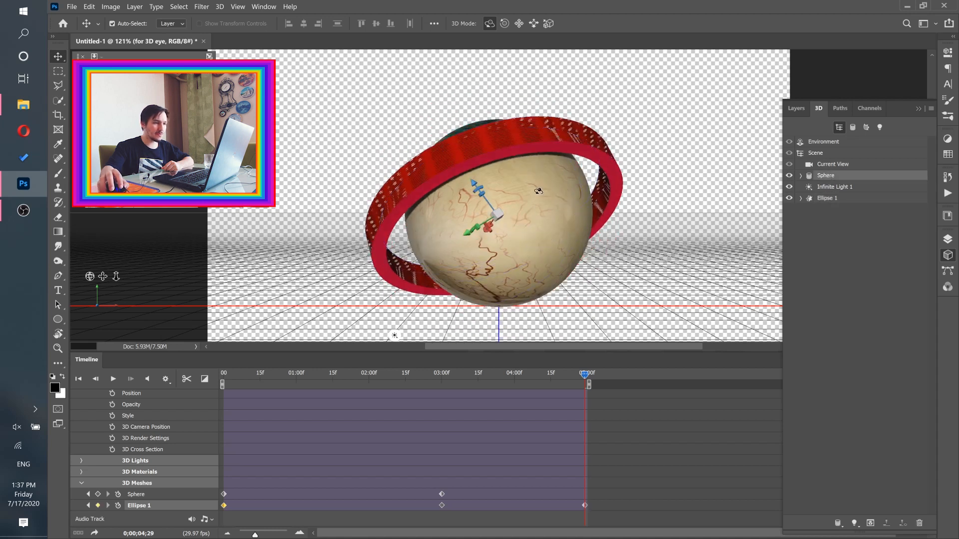
- Keyframe the Sphere at 04:29 by rotating the eyeball until its iris faces toward the right
{"action": "left_click_drag", "start_coordinate": [564, 223], "coordinate": [663, 279]}
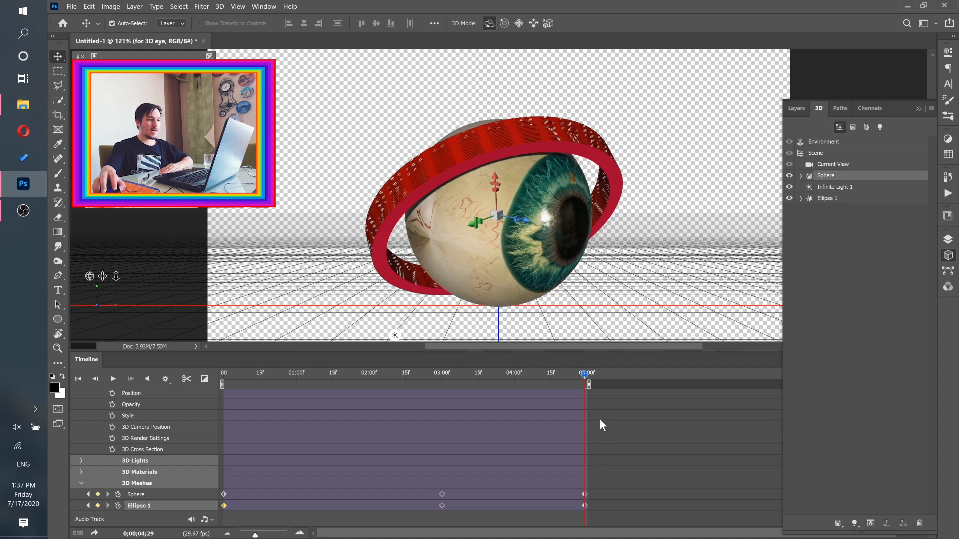
{"action": "left_click", "coordinate": [917, 108]}
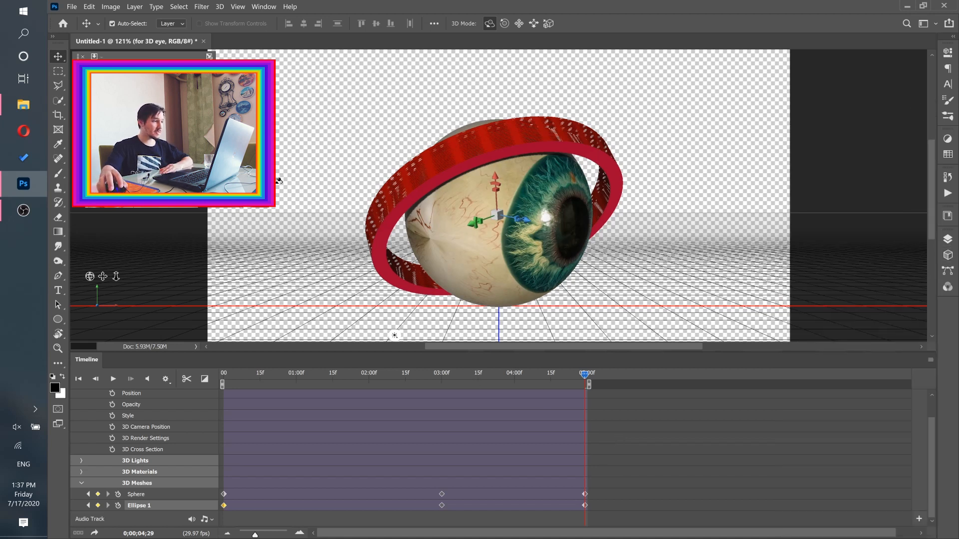
- Save the document to the Desktop as 3danimationformyphotoshopmagicians.psd
{"action": "left_click", "coordinate": [71, 7]}
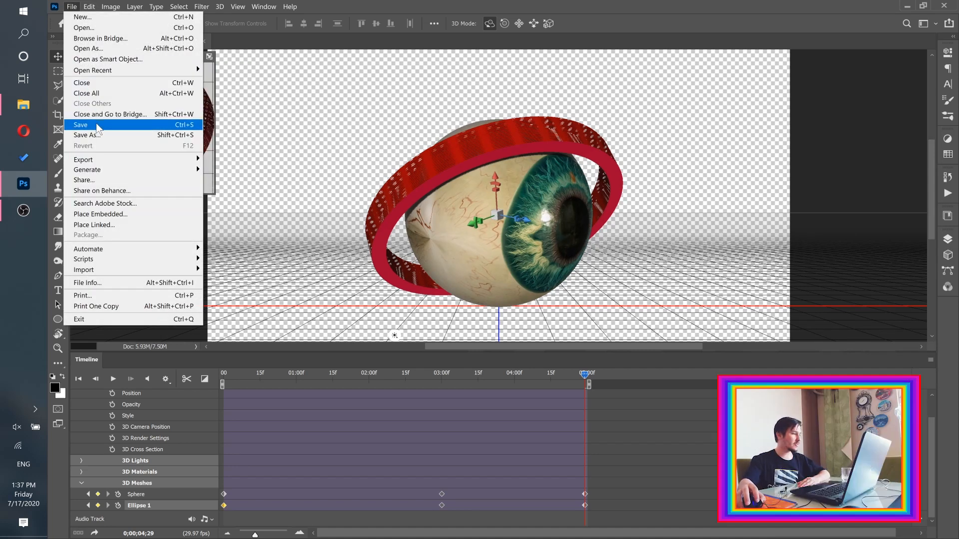
{"action": "left_click", "coordinate": [98, 129]}
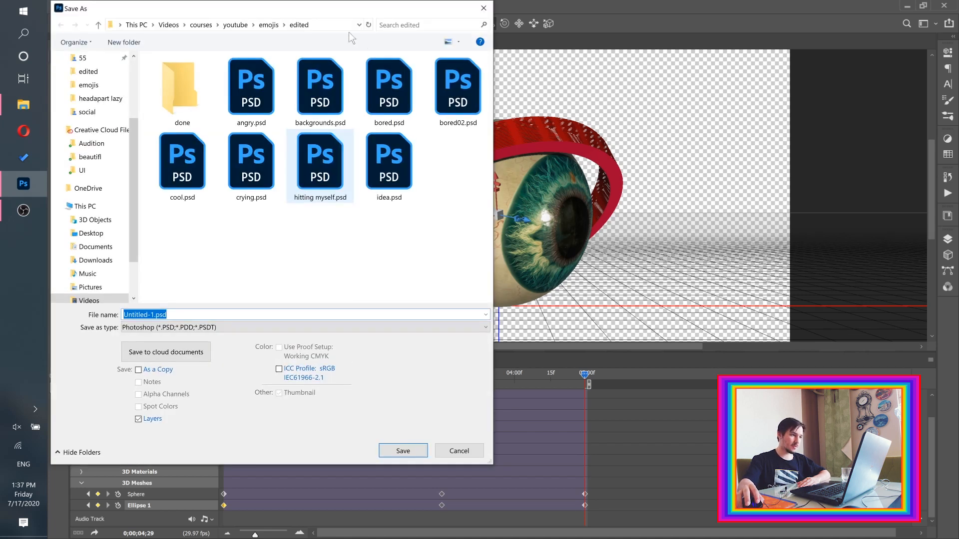
{"action": "left_click_drag", "start_coordinate": [232, 12], "coordinate": [361, 40]}
{"action": "left_click", "coordinate": [217, 260]}
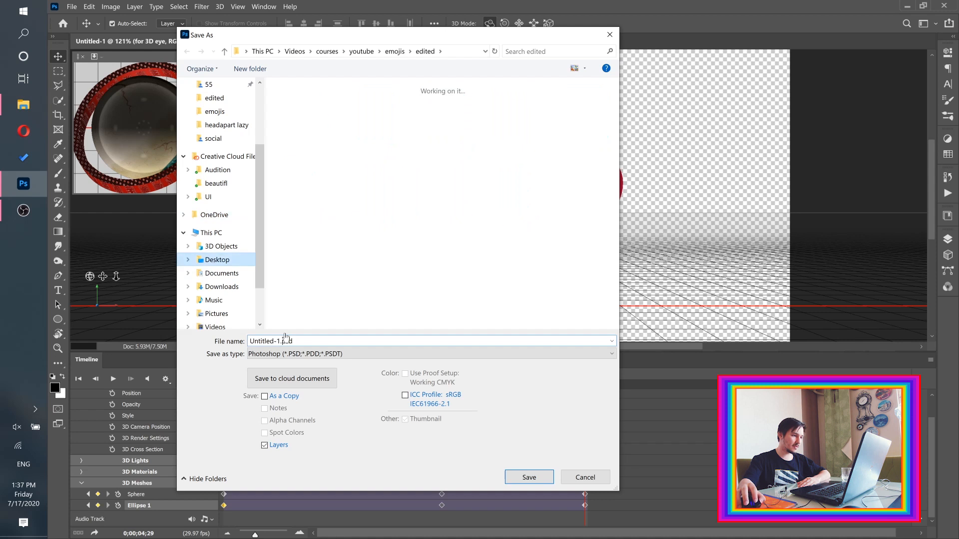
{"action": "type", "text": "3"}
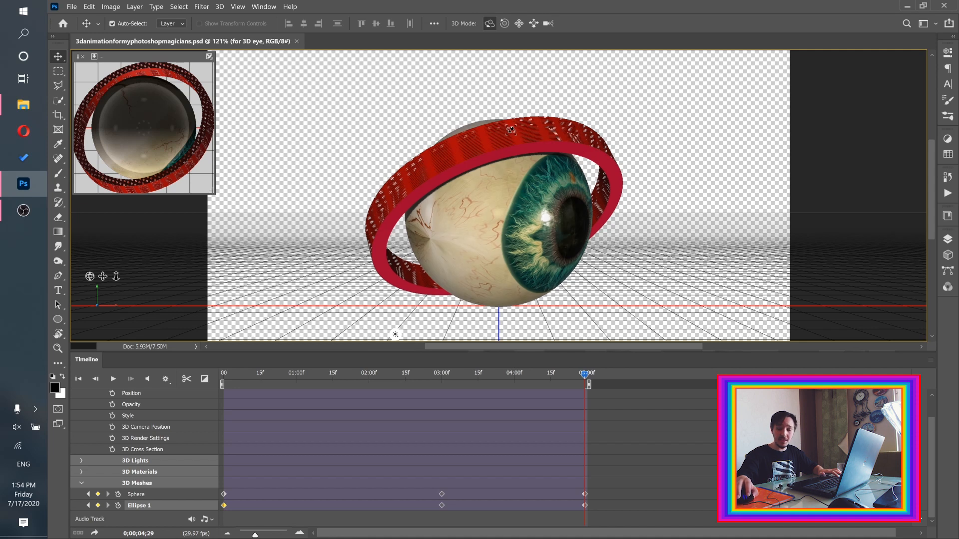
- Resize the whole image to 50 percent of its width and height, 960 × 540 px
{"action": "left_click_drag", "start_coordinate": [519, 138], "coordinate": [380, 143]}
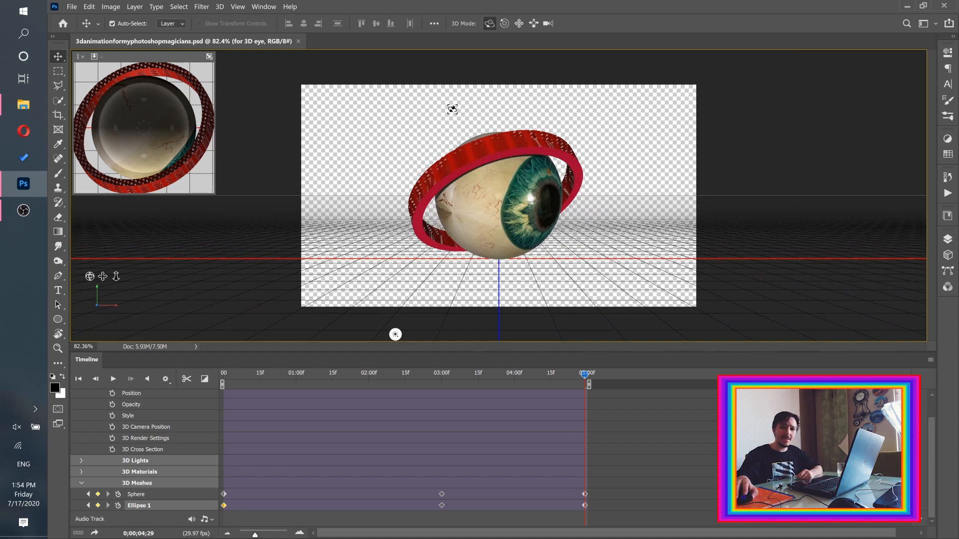
{"action": "left_click", "coordinate": [111, 7]}
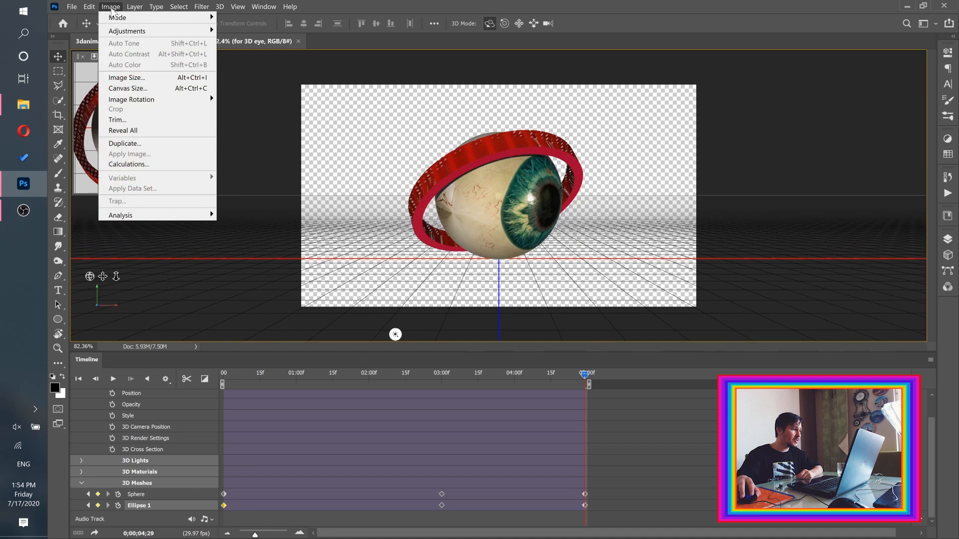
{"action": "left_click", "coordinate": [126, 78]}
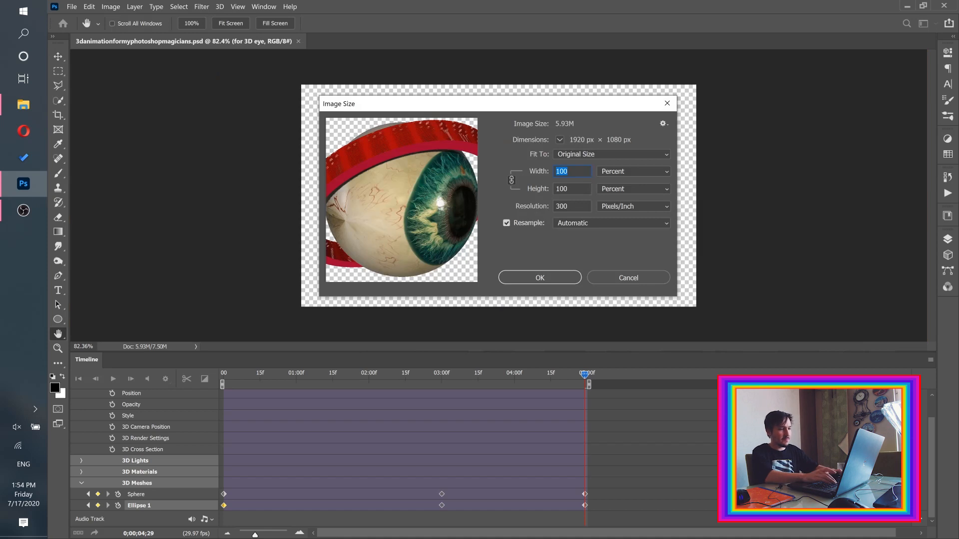
{"action": "type", "text": "50"}
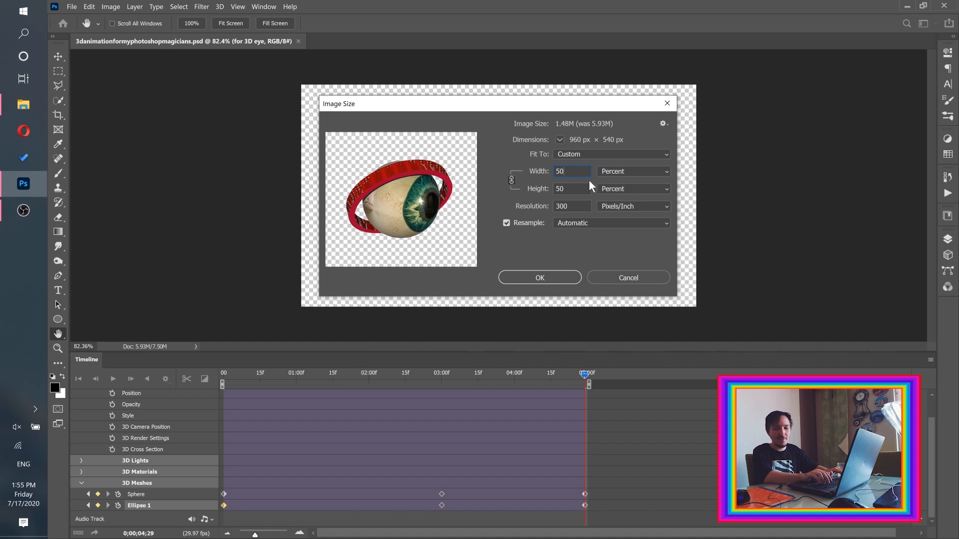
{"action": "key", "text": "Return"}
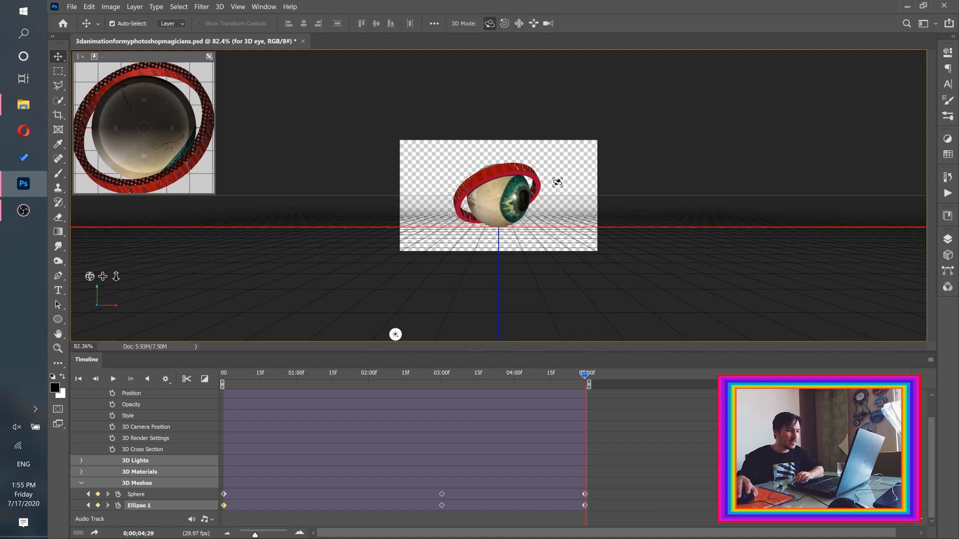
- Check the reduced-size animation at 03:04 and at a frame shortly after the start
{"action": "left_click", "coordinate": [514, 189]}
{"action": "left_click", "coordinate": [452, 382]}
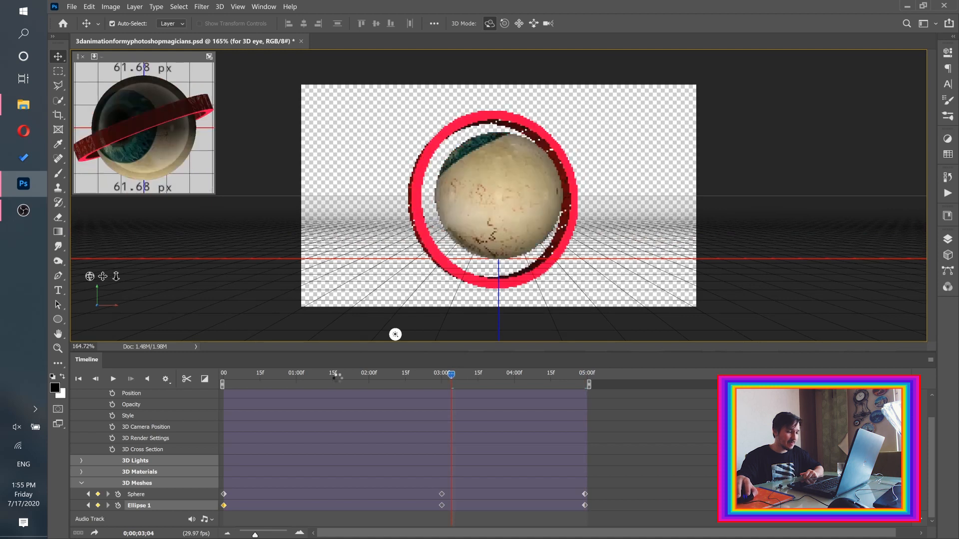
{"action": "left_click", "coordinate": [266, 374]}
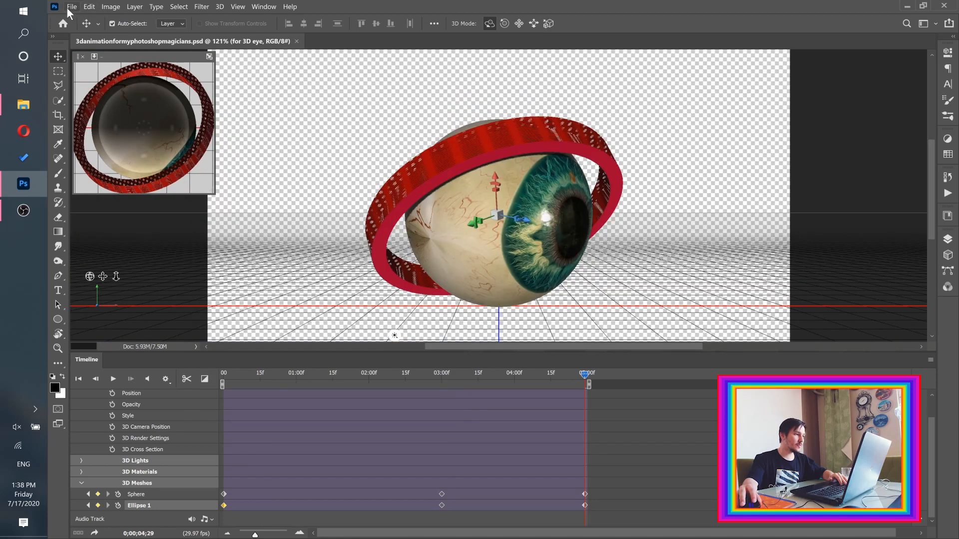
- Set up a video render through Adobe Media Encoder in the H.264 format
{"action": "left_click", "coordinate": [67, 8]}
{"action": "mouse_move", "coordinate": [166, 160]}
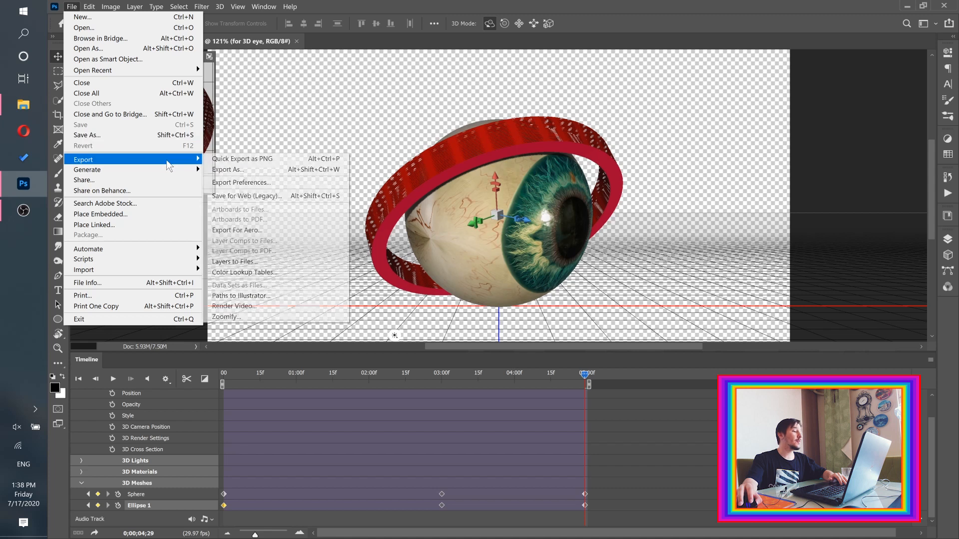
{"action": "left_click", "coordinate": [254, 307]}
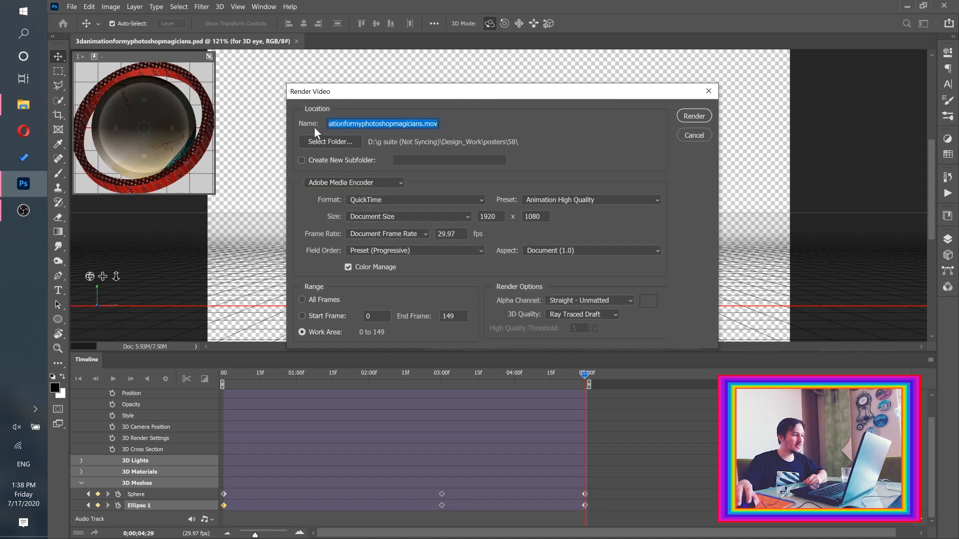
{"action": "left_click", "coordinate": [370, 181]}
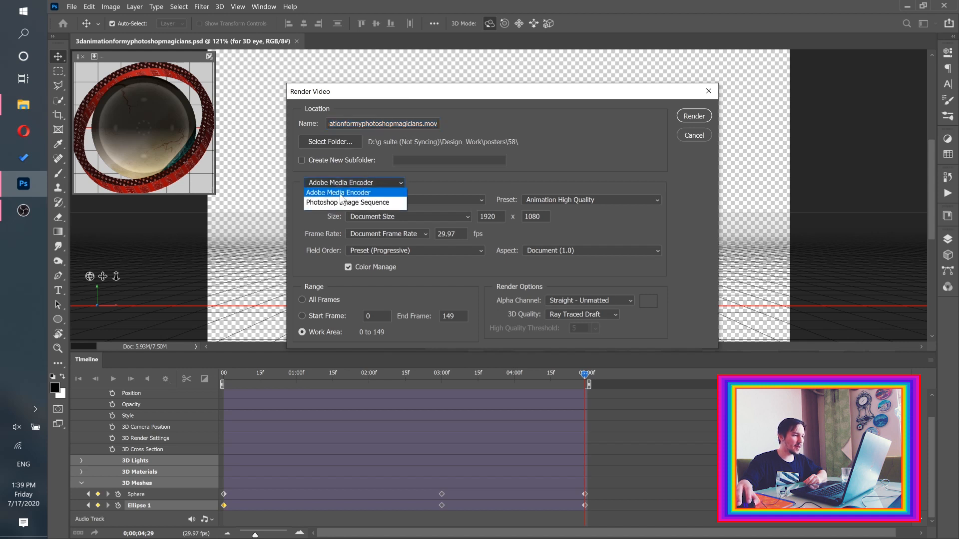
{"action": "left_click", "coordinate": [341, 197]}
{"action": "left_click", "coordinate": [378, 201]}
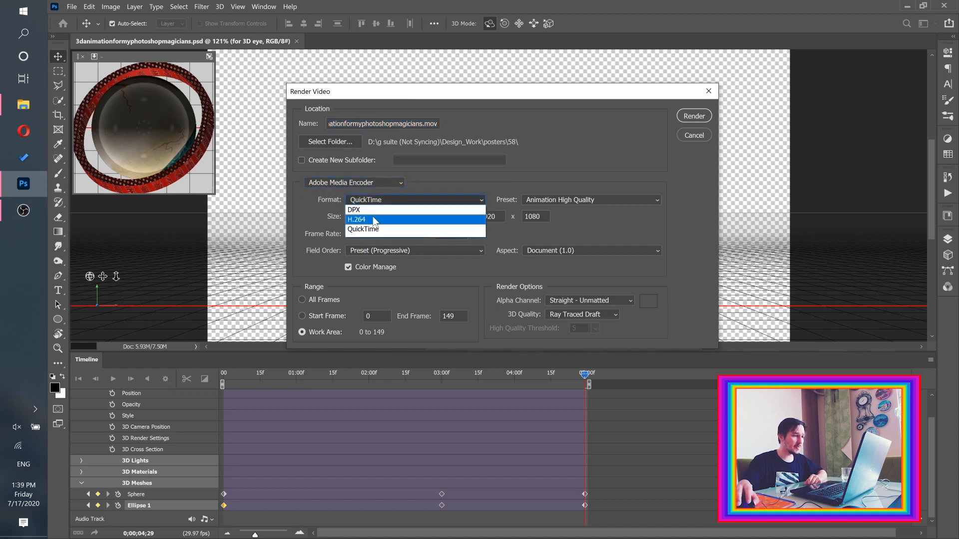
{"action": "left_click", "coordinate": [368, 220]}
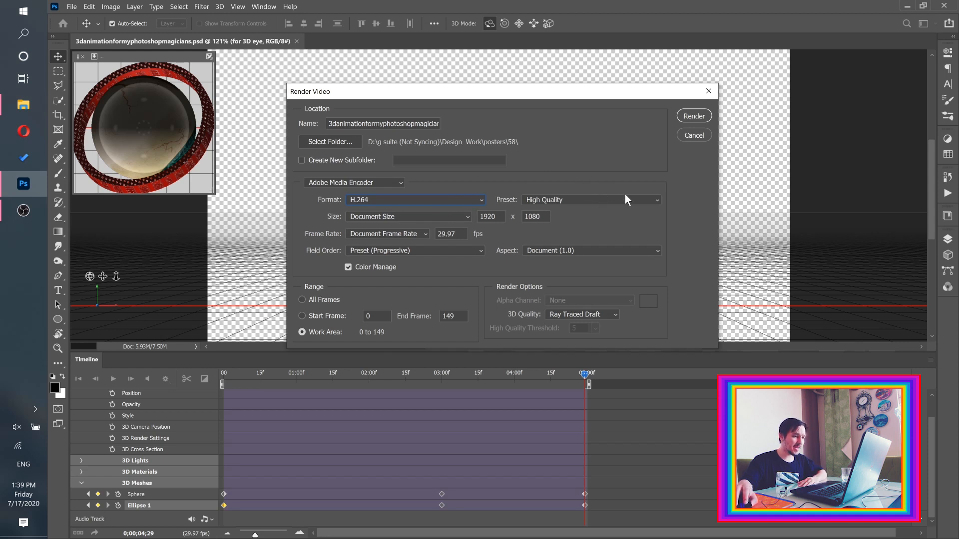
- Choose the Desktop as the render folder and render the video
{"action": "left_click", "coordinate": [329, 140]}
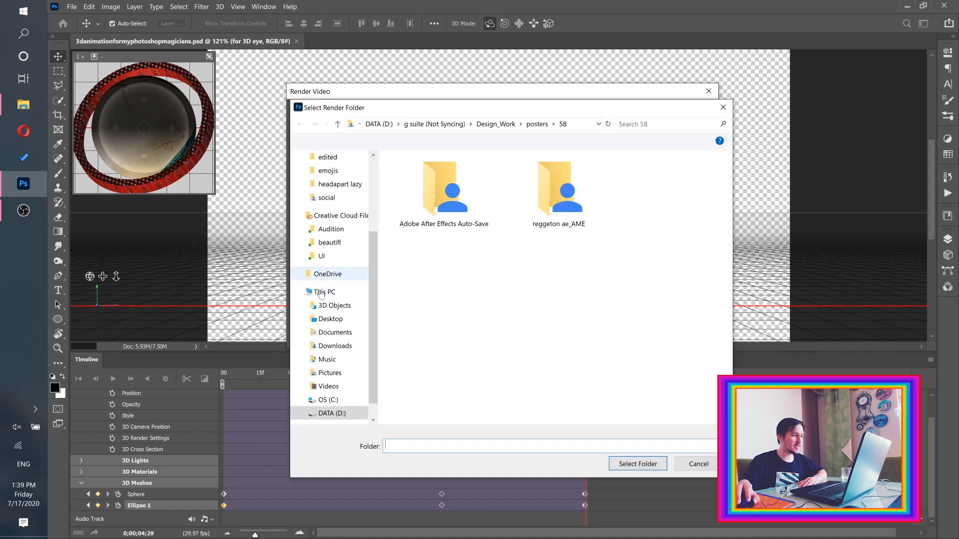
{"action": "left_click", "coordinate": [330, 319]}
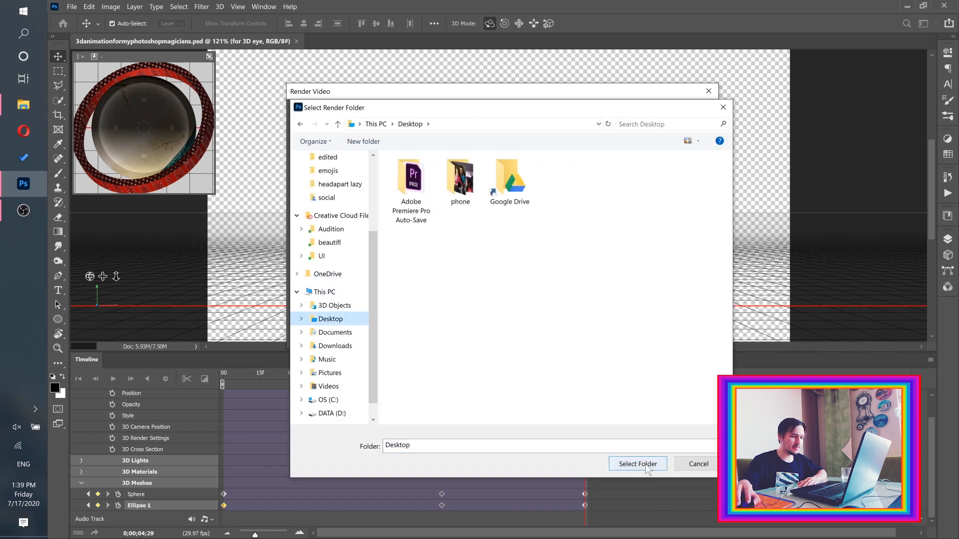
{"action": "left_click", "coordinate": [645, 464]}
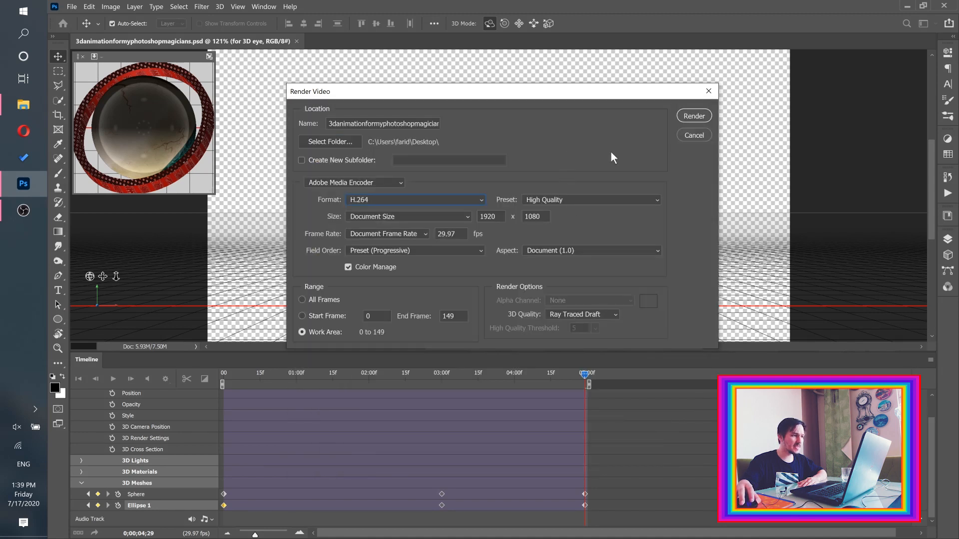
{"action": "left_click", "coordinate": [687, 116]}
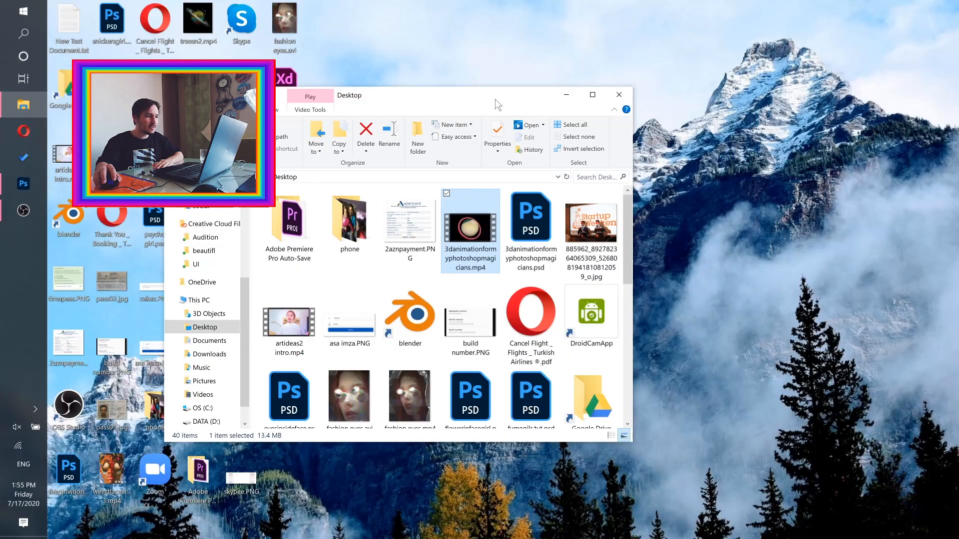
- Open the rendered 3danimationformyphotoshopmagicians.mp4 from the Desktop folder and review its playback
{"action": "left_click_drag", "start_coordinate": [497, 103], "coordinate": [556, 103]}
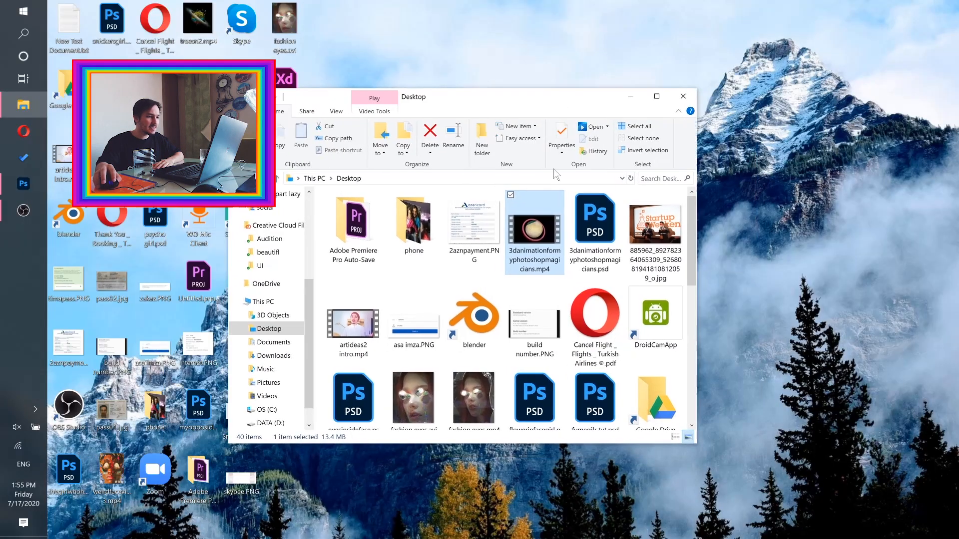
{"action": "double_click", "coordinate": [534, 230]}
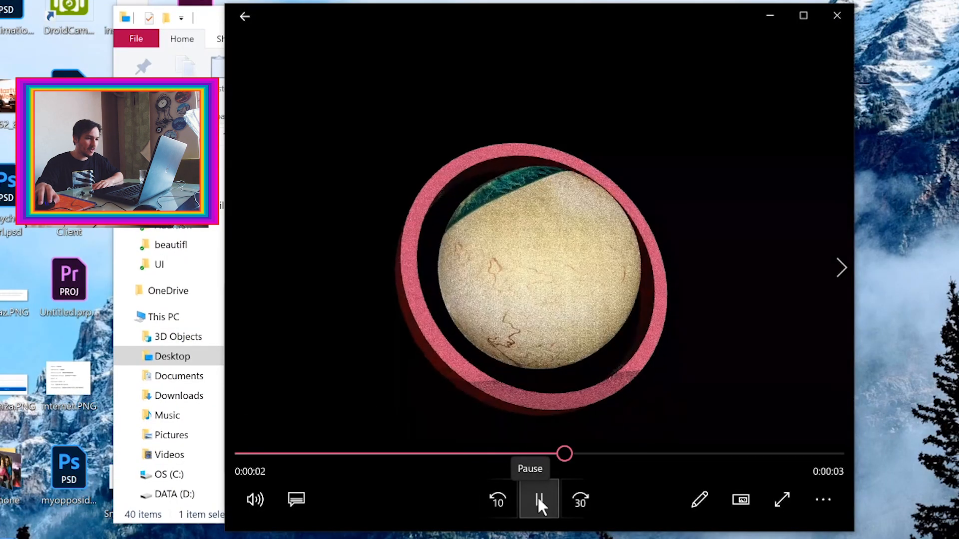
{"action": "left_click", "coordinate": [539, 502]}
{"action": "left_click", "coordinate": [822, 500]}
{"action": "left_click", "coordinate": [757, 415]}
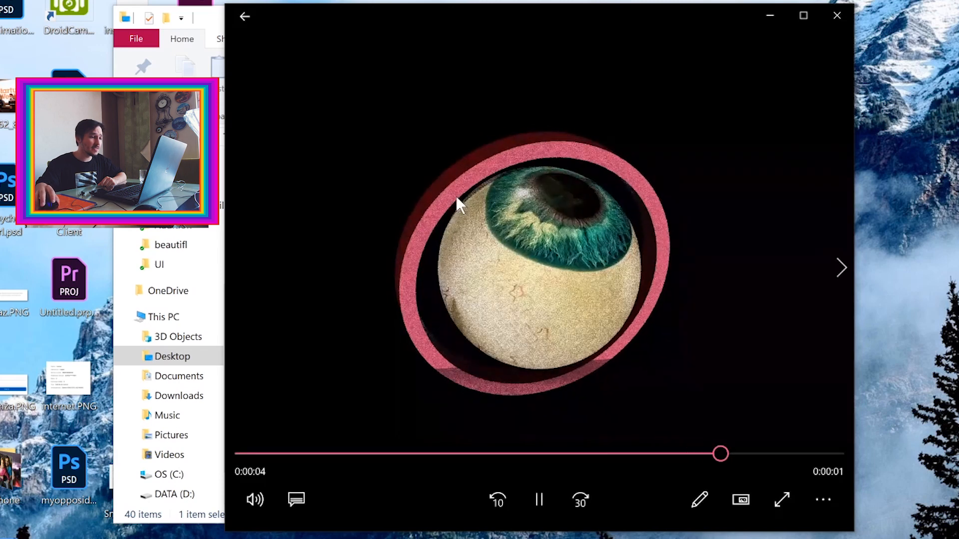
{"action": "left_click", "coordinate": [539, 499]}
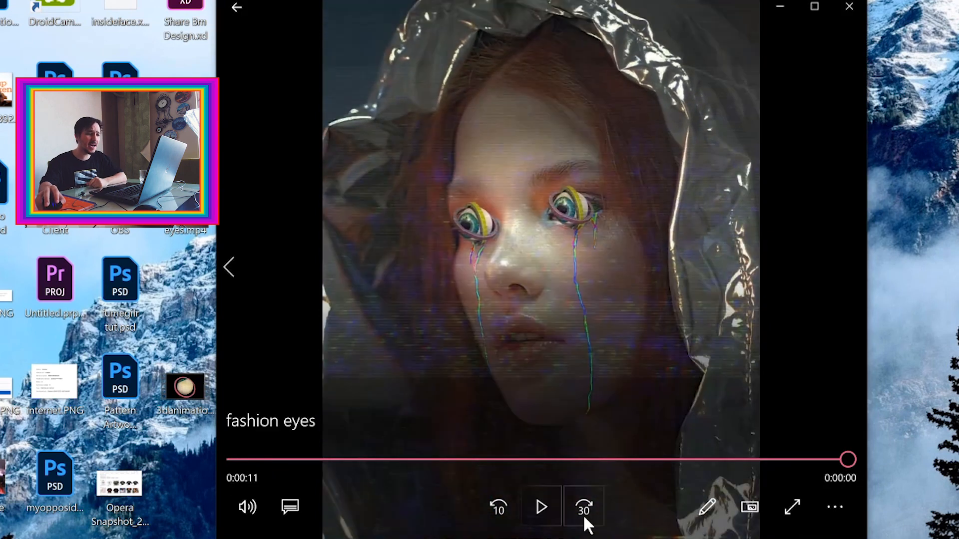
- Play the fashion eyes video from the beginning, pausing along the way to examine the animated eyes
{"action": "left_click", "coordinate": [237, 459]}
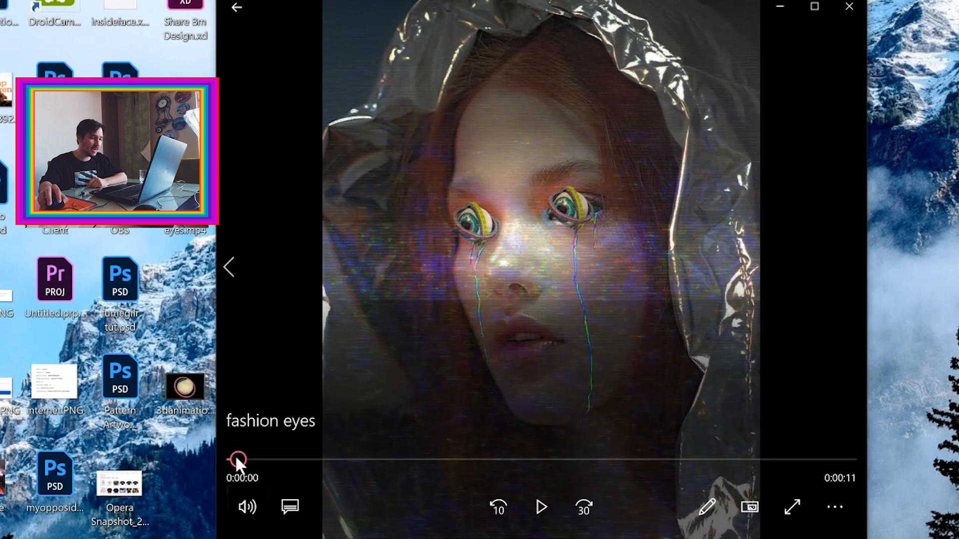
{"action": "left_click", "coordinate": [546, 516]}
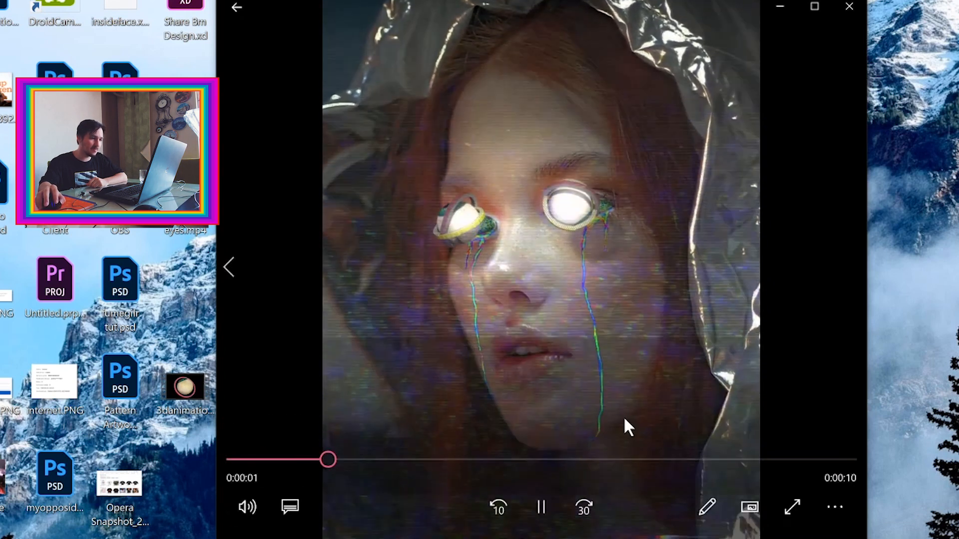
{"action": "left_click", "coordinate": [535, 509]}
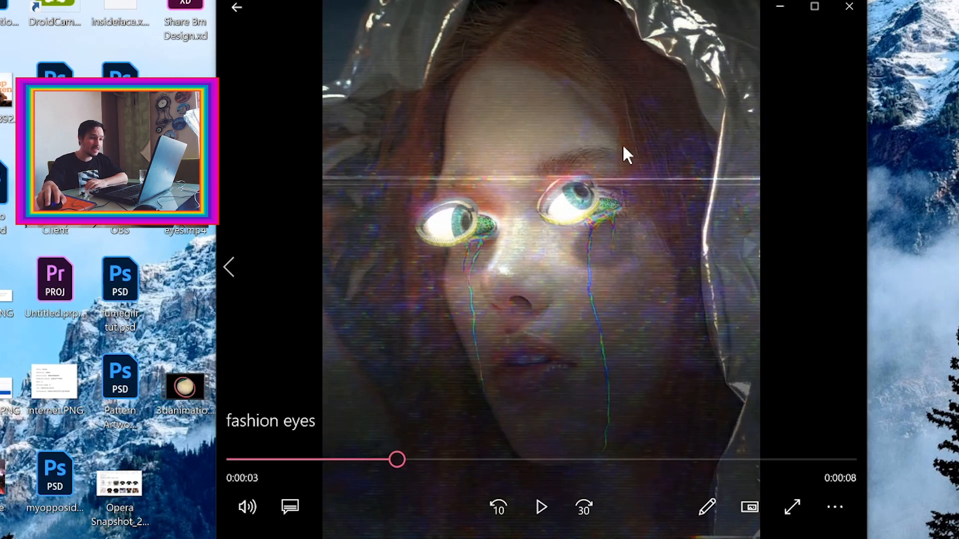
{"action": "left_click", "coordinate": [542, 507]}
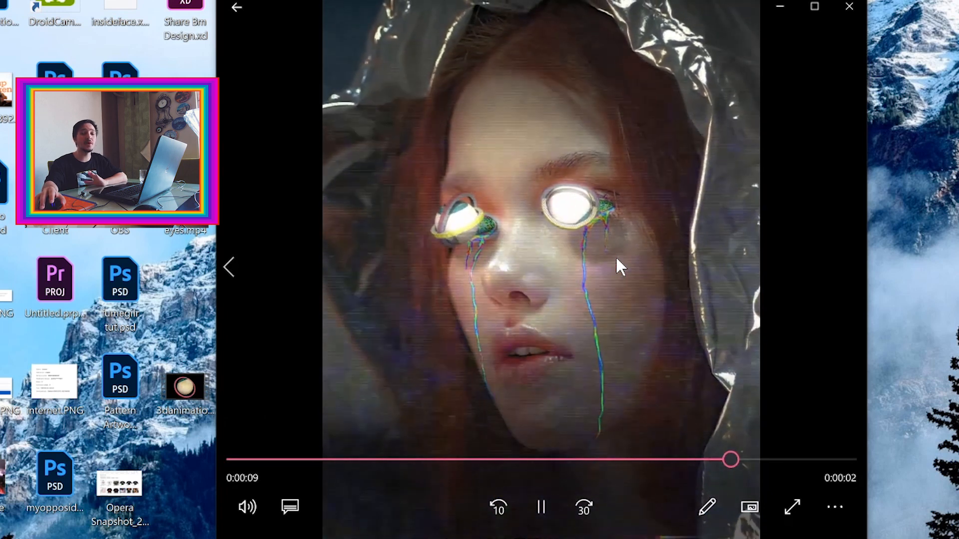
{"action": "left_click", "coordinate": [544, 508]}
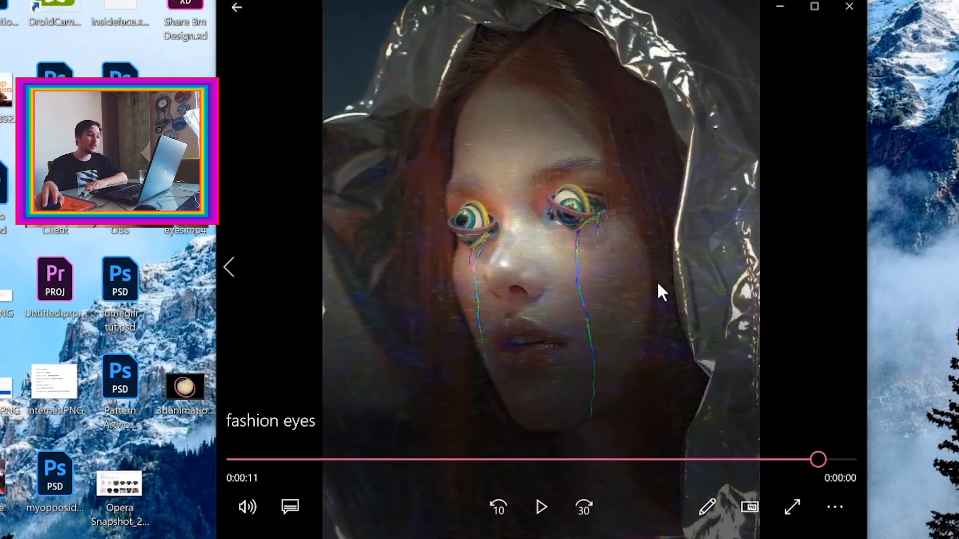